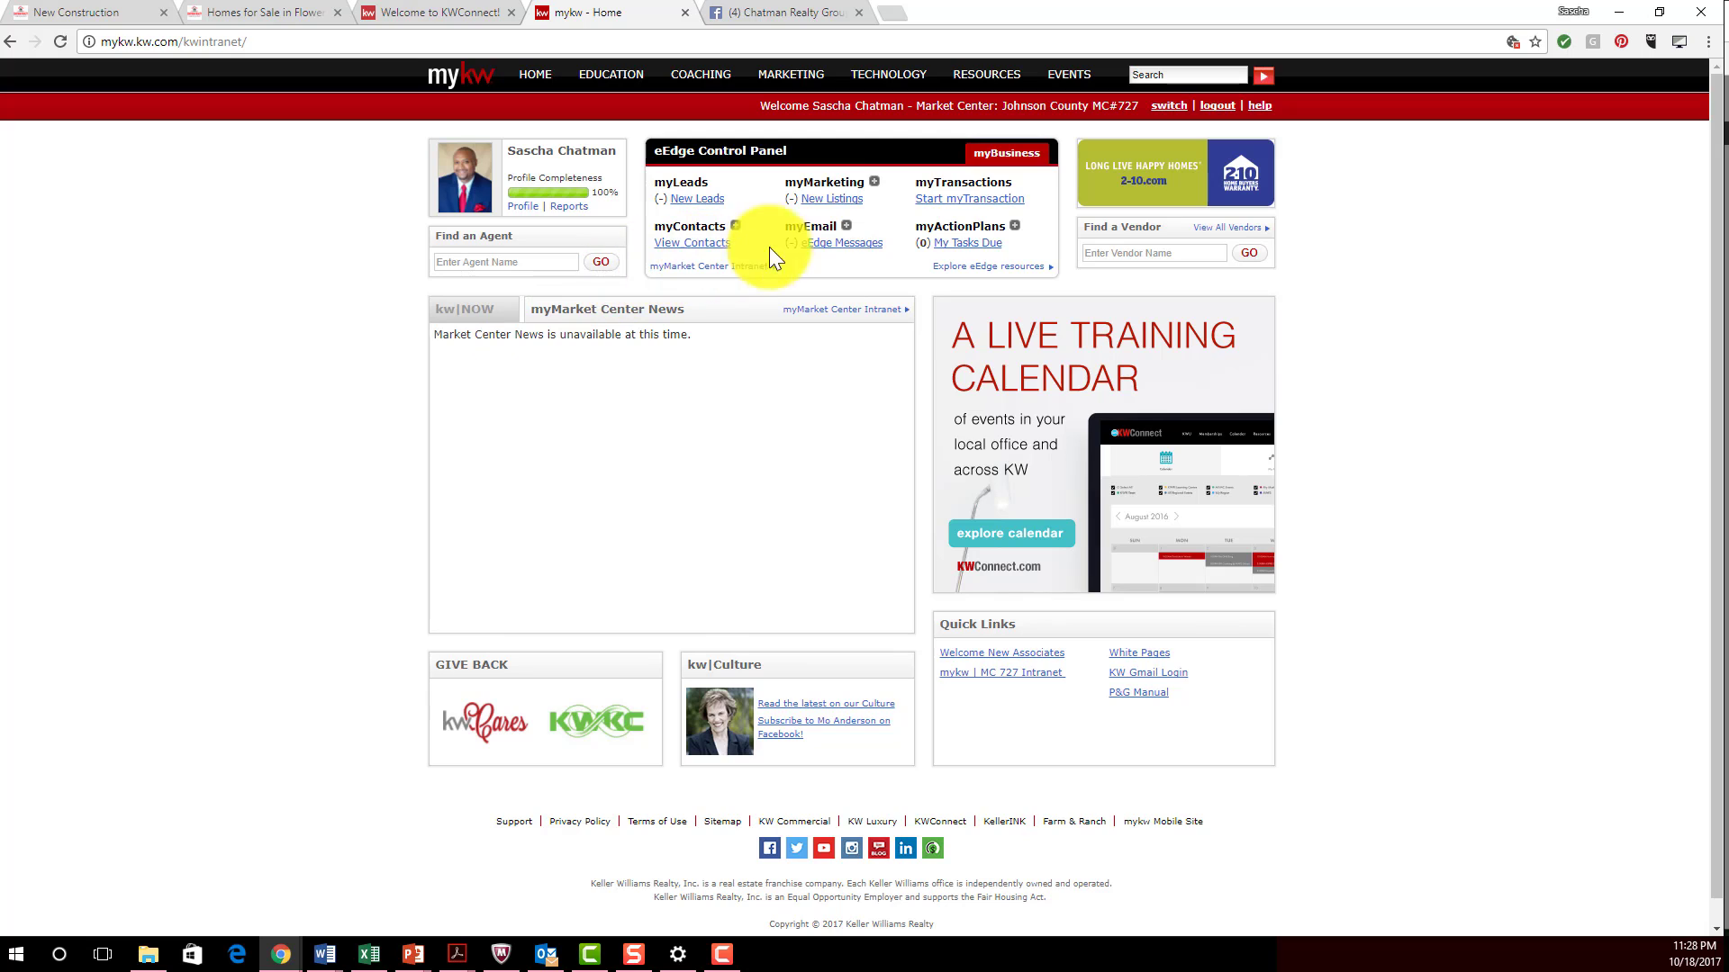
Open the eEdge marketing materials and choose the Just Listed 1 [Regular] postcard from the print property marketing designs.
left_click(871, 182)
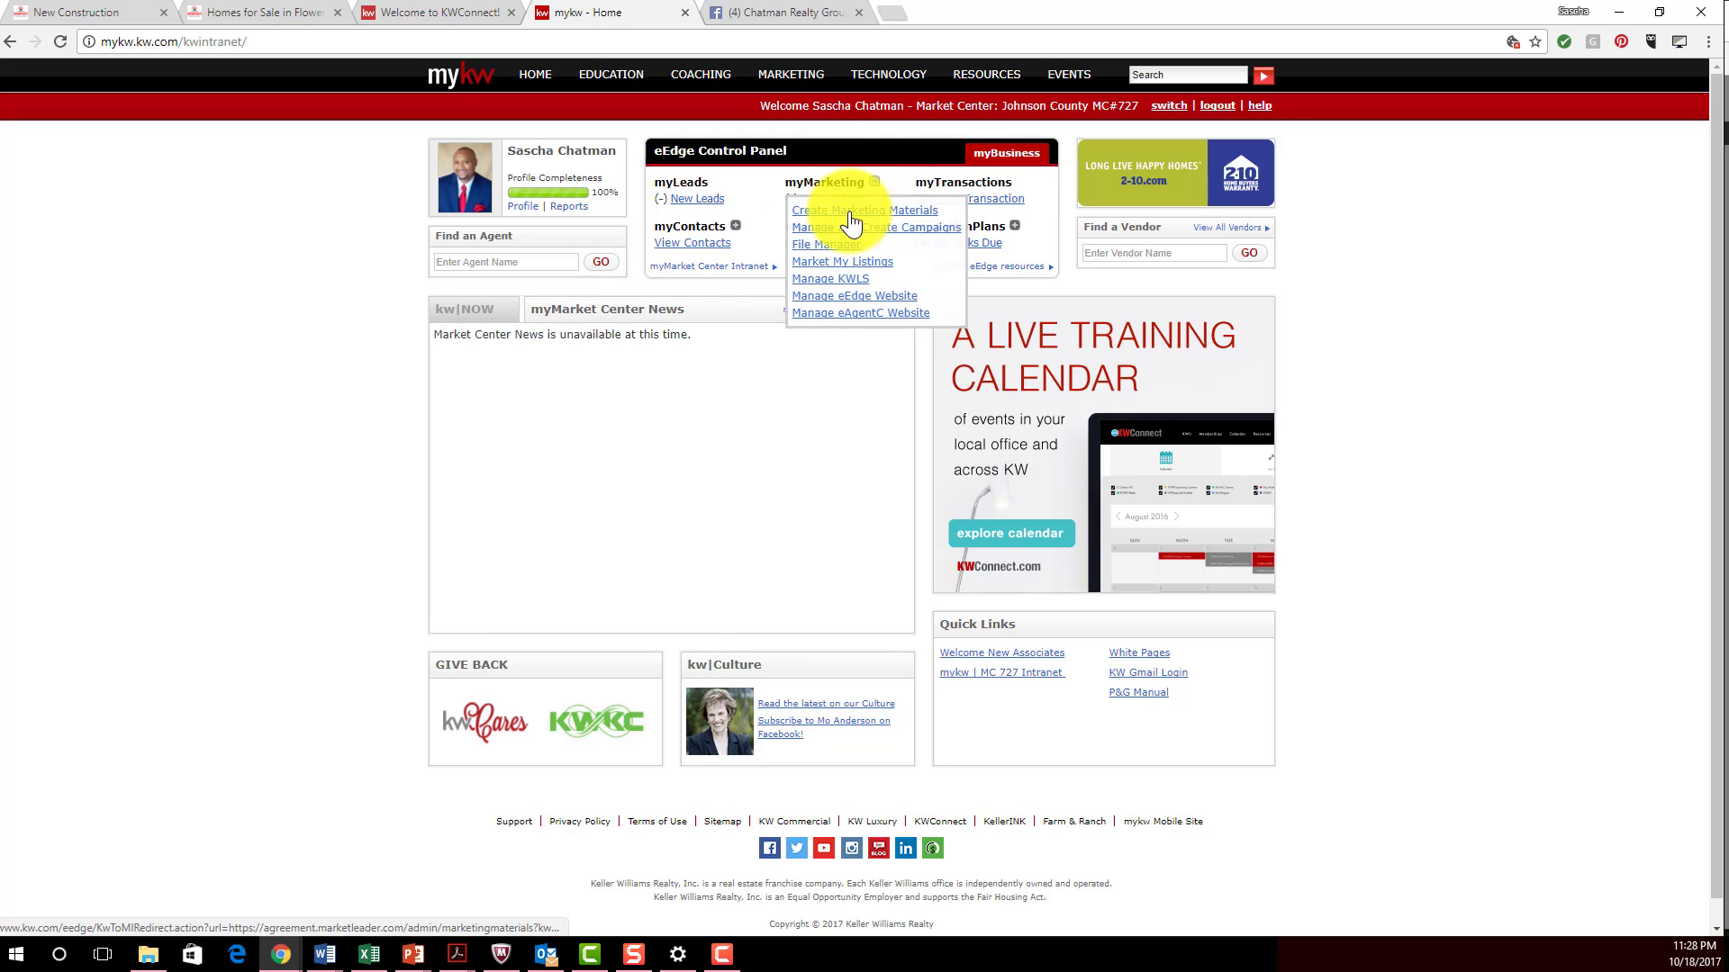
left_click(850, 212)
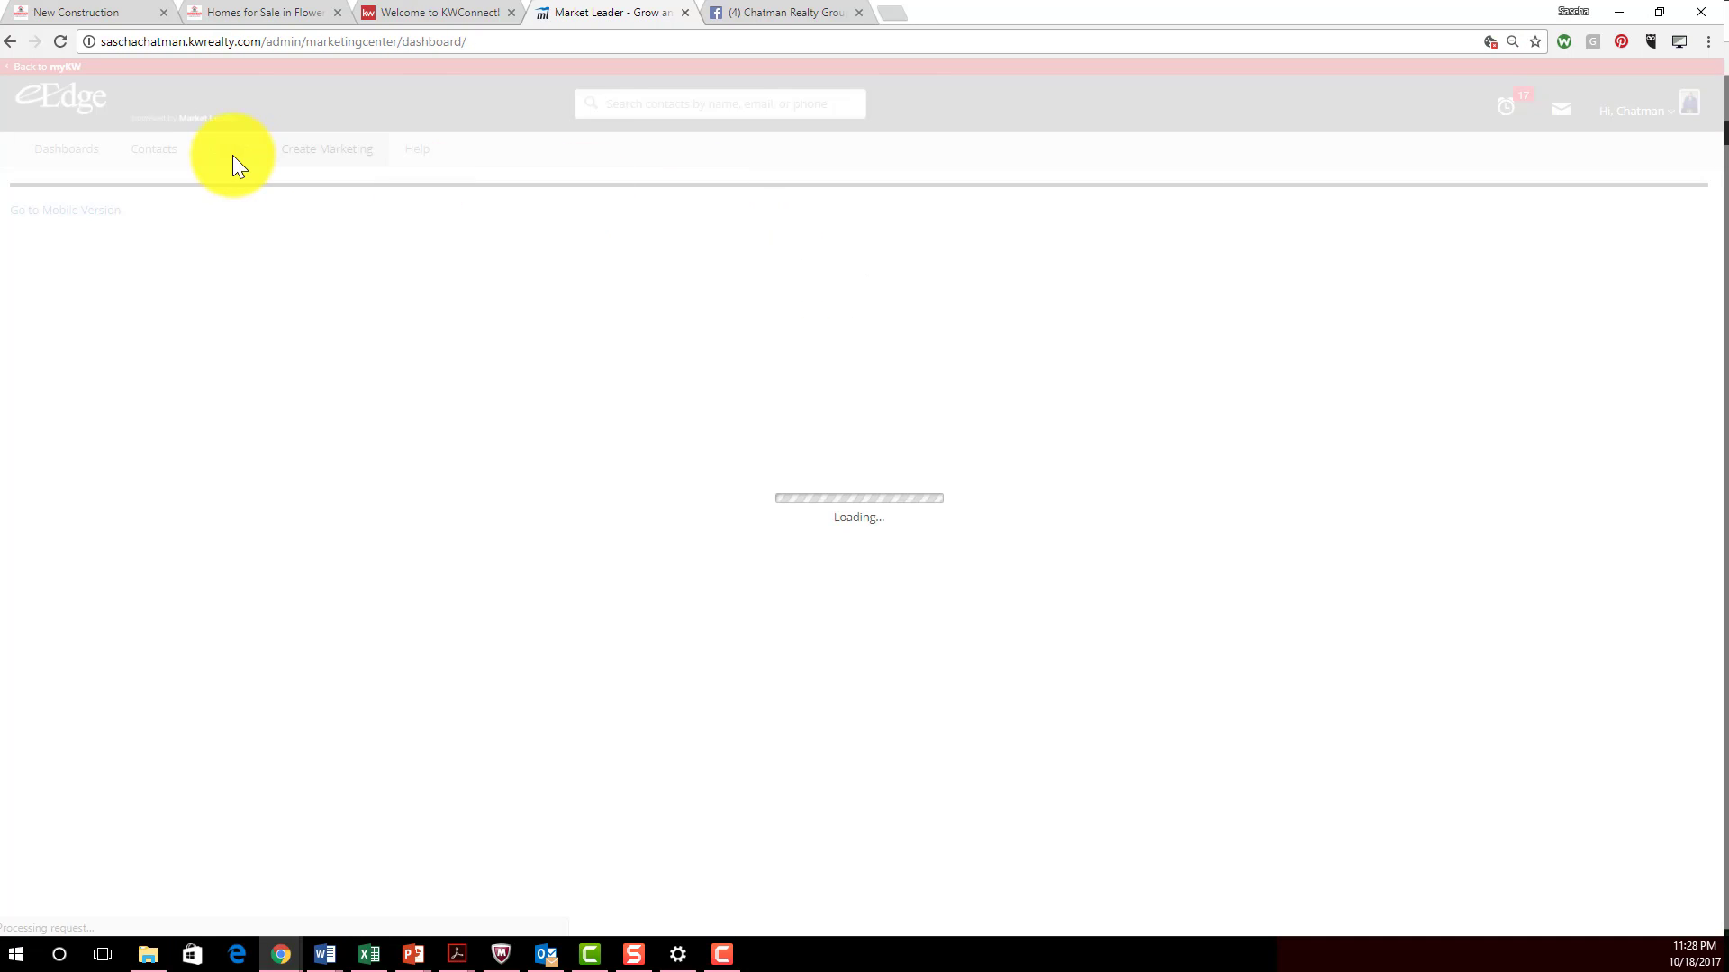
mouse_move(305, 159)
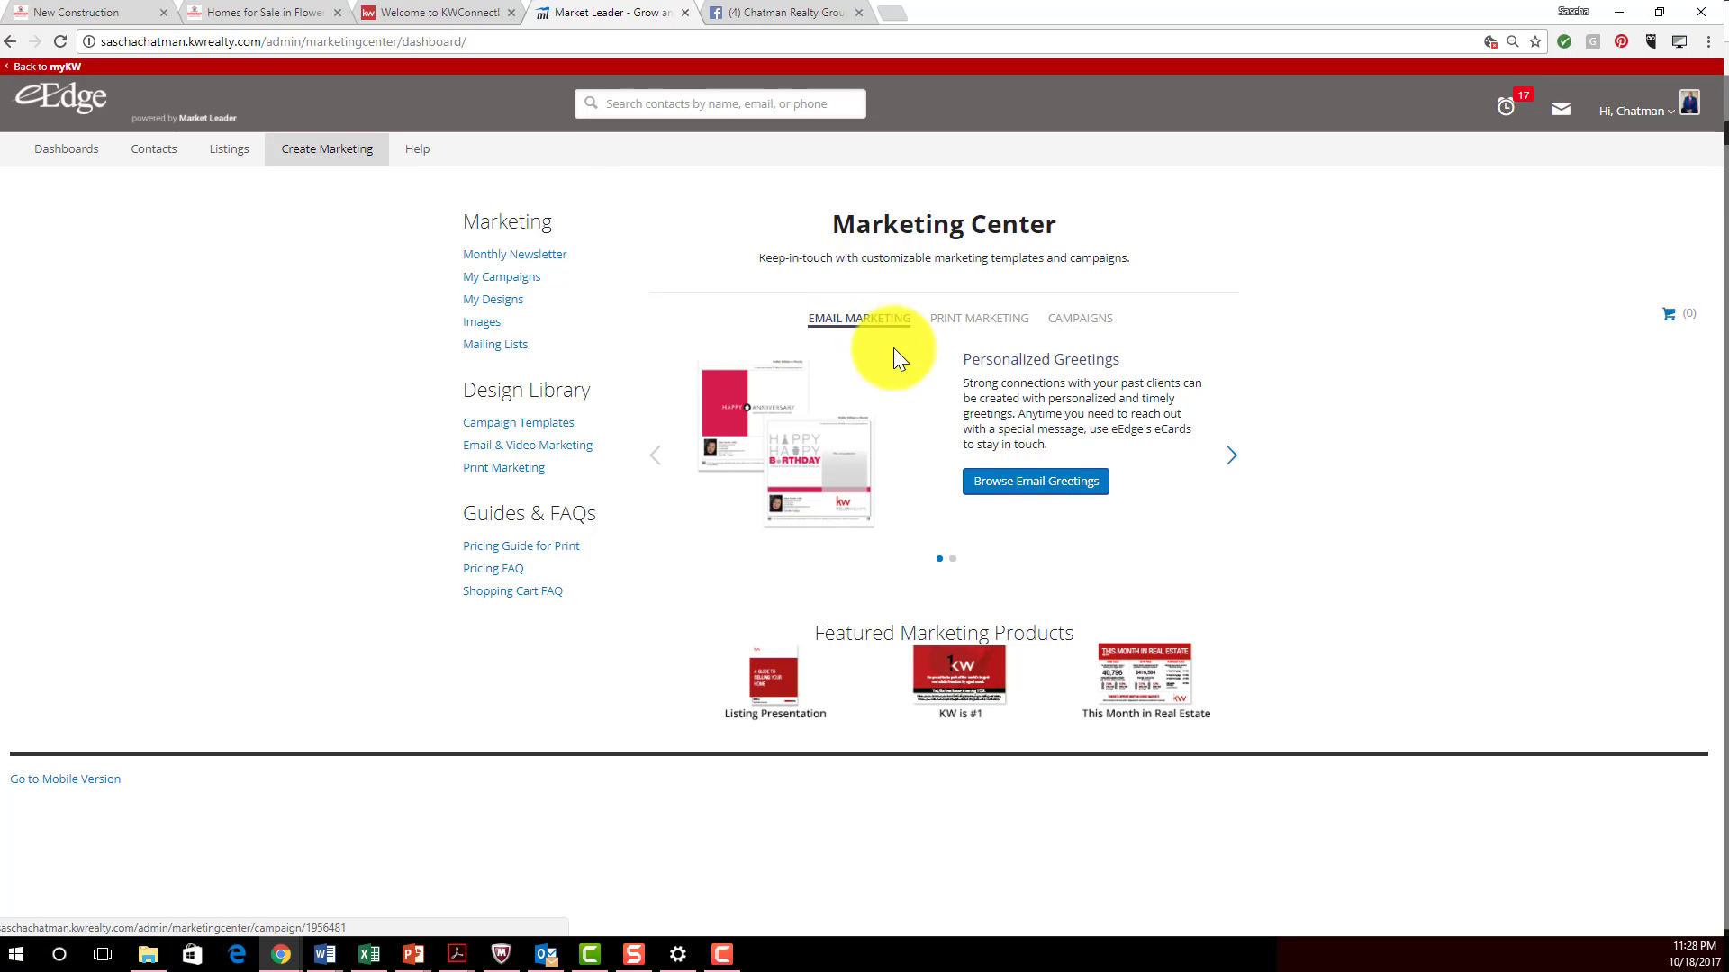
left_click(950, 313)
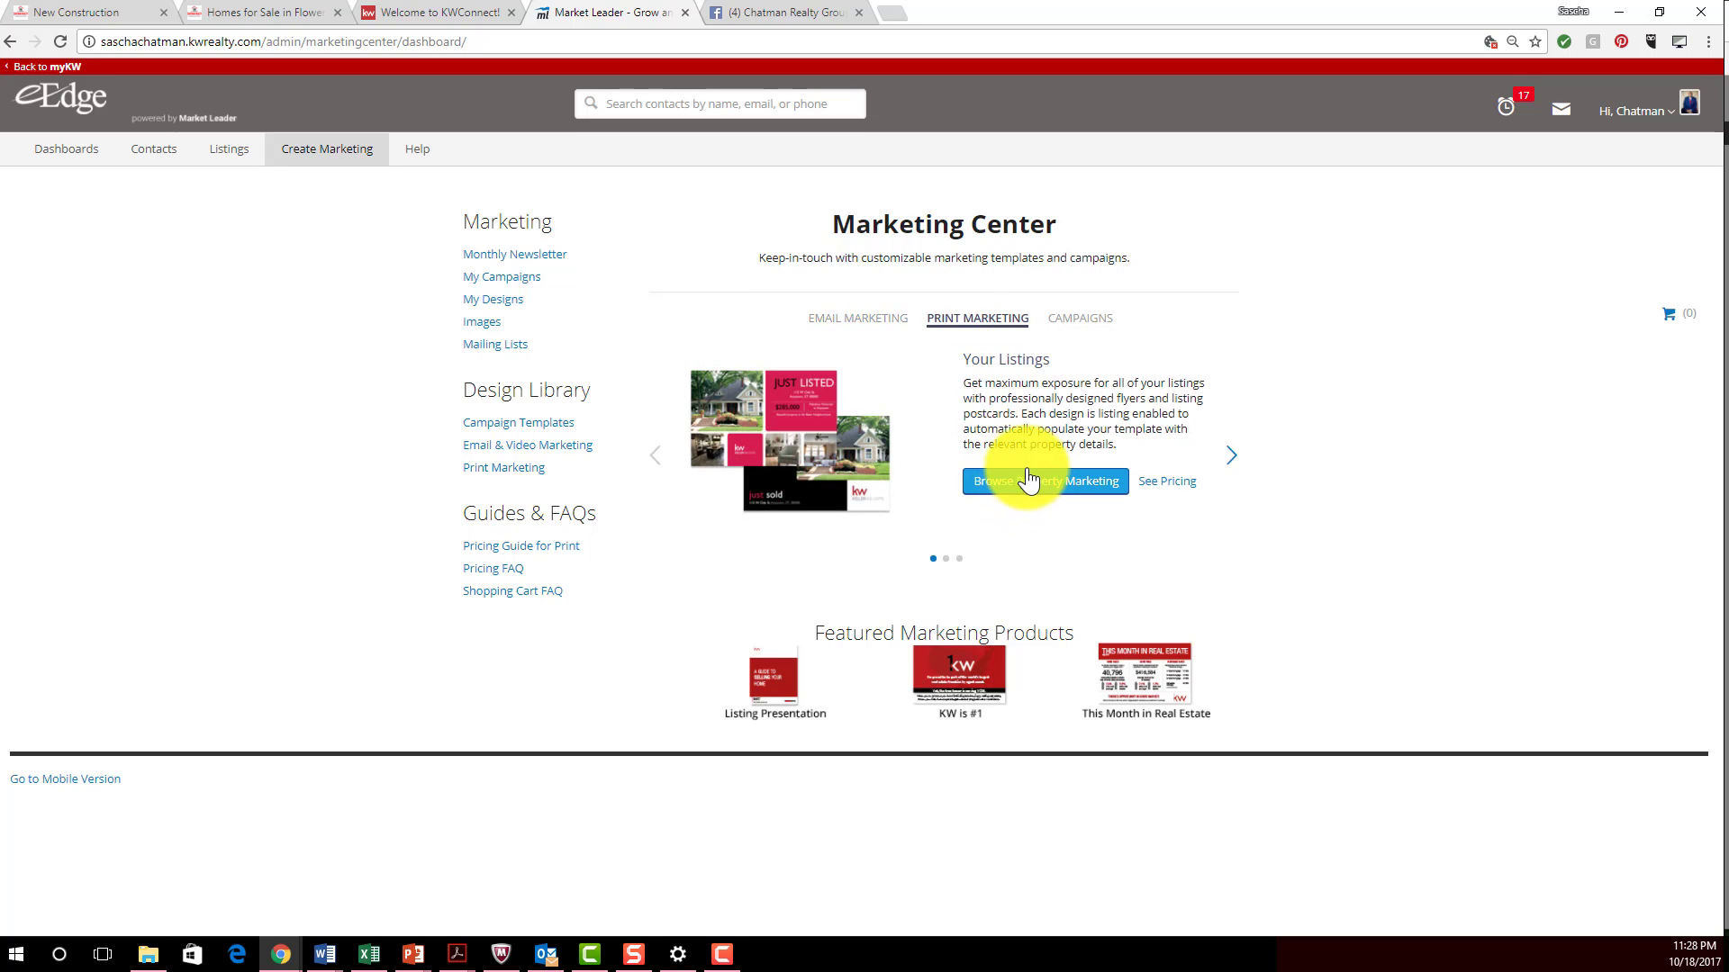
left_click(1027, 480)
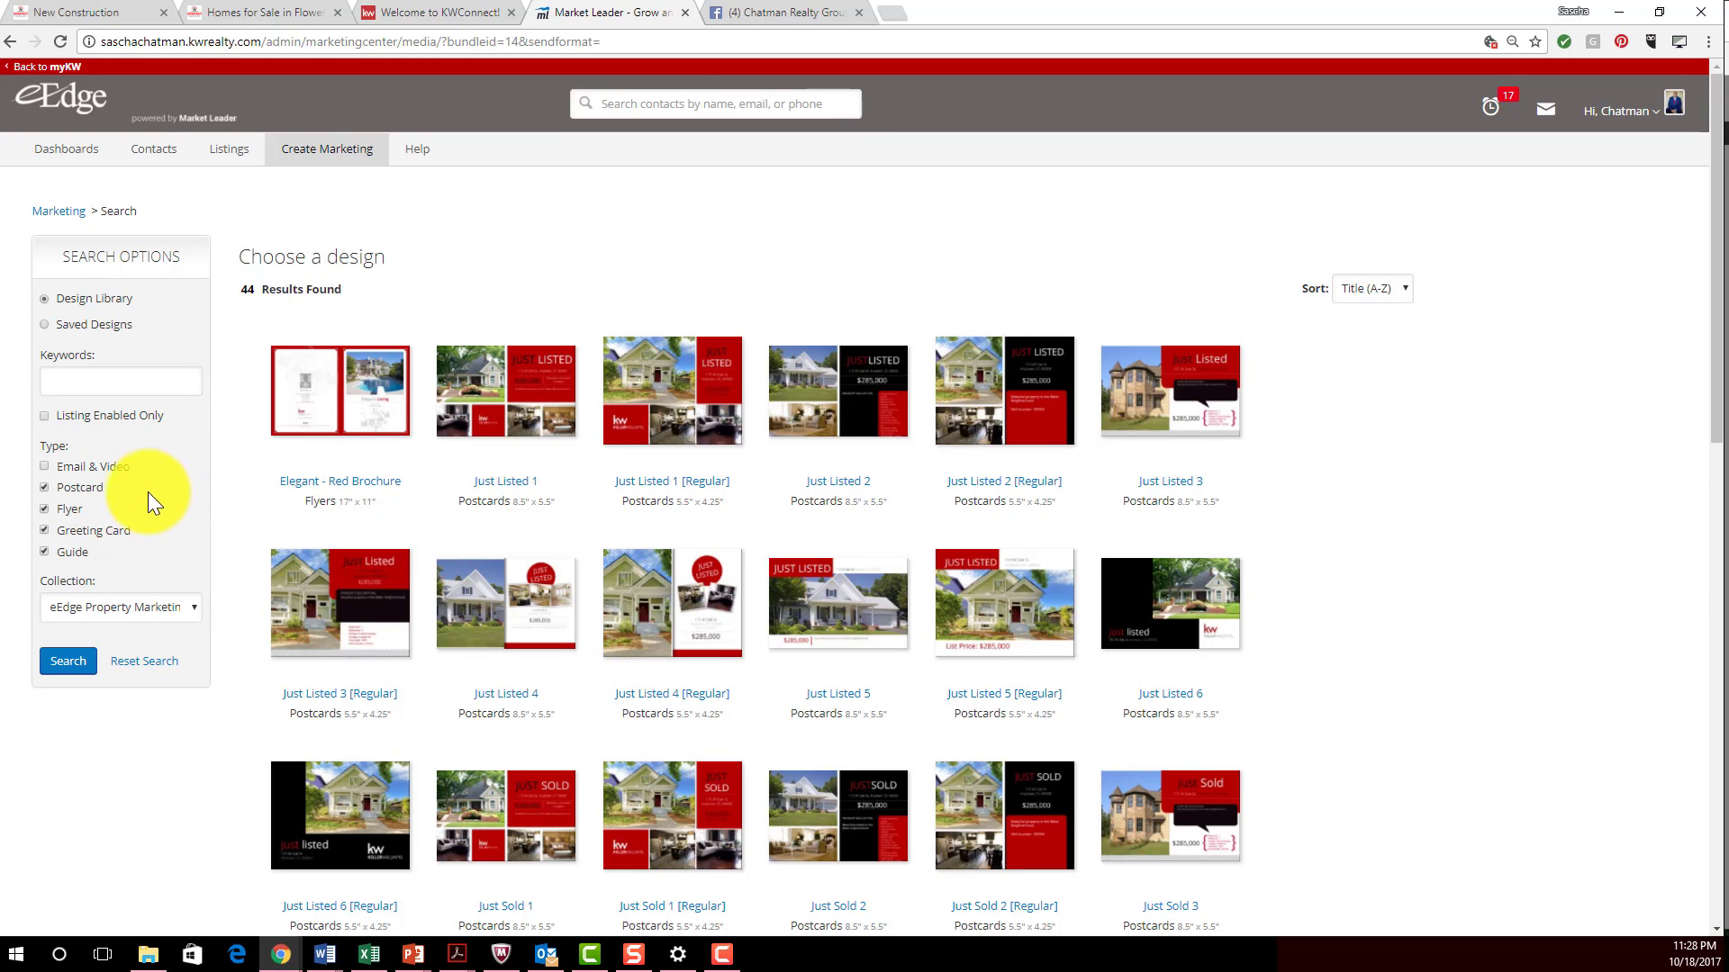
left_click(711, 410)
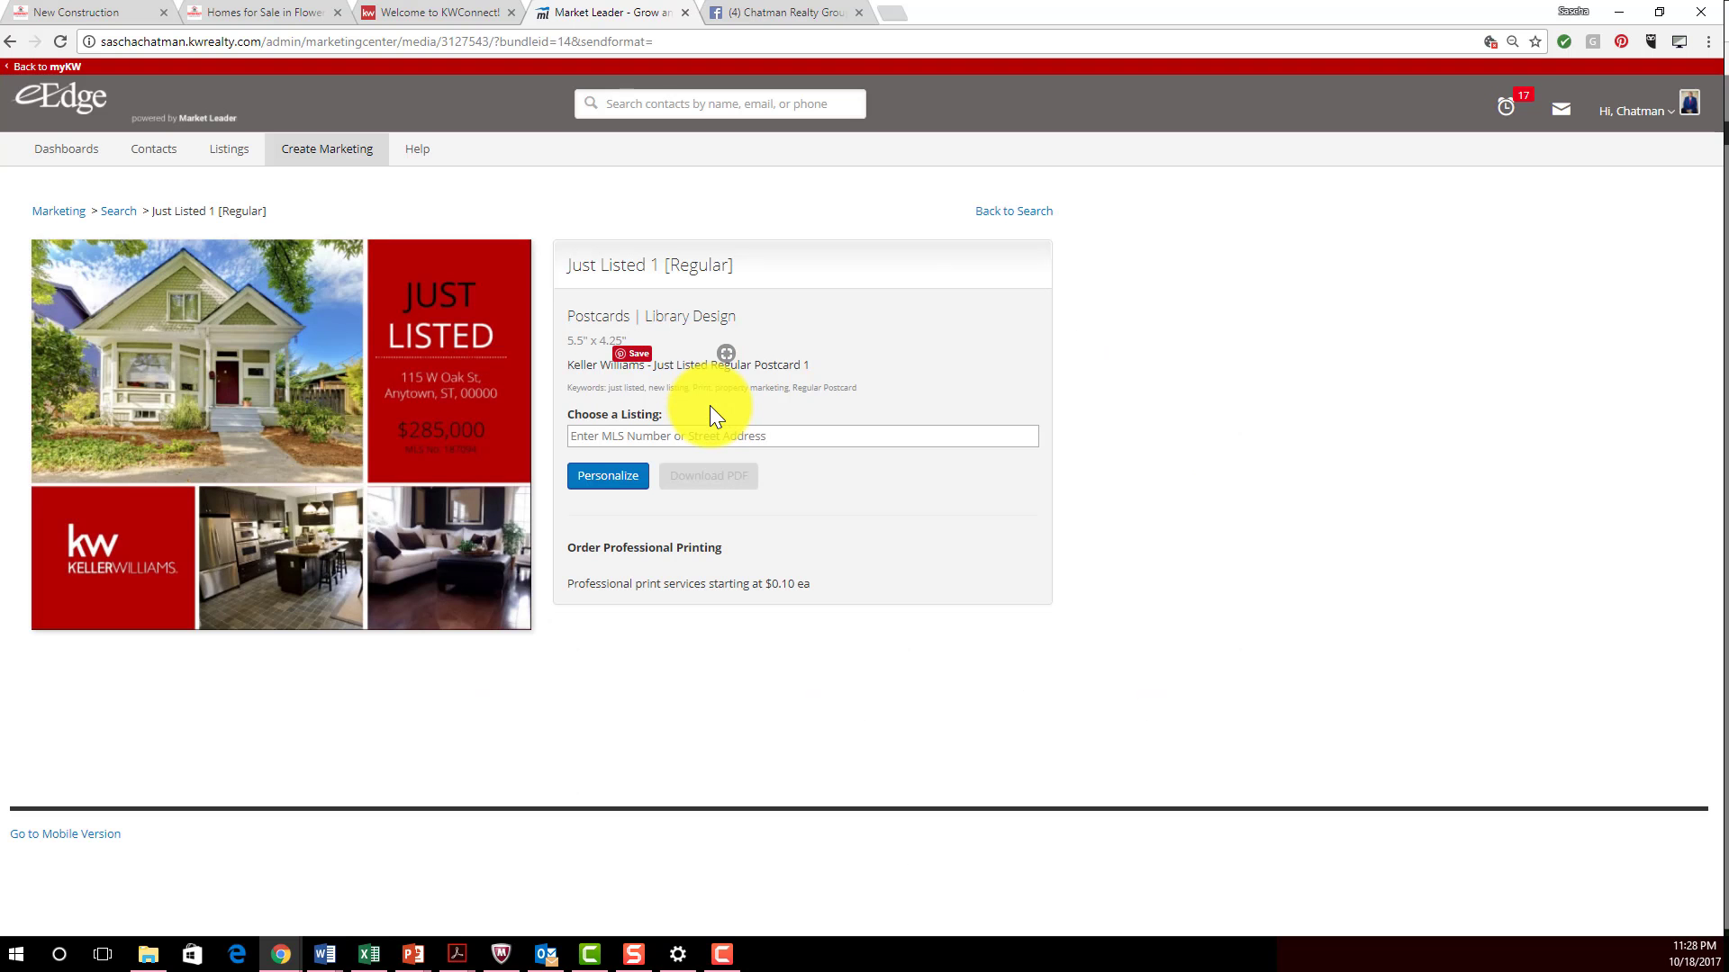
Search the postcard's listing lookup for 13, then replace the search text with 901.
left_click(696, 436)
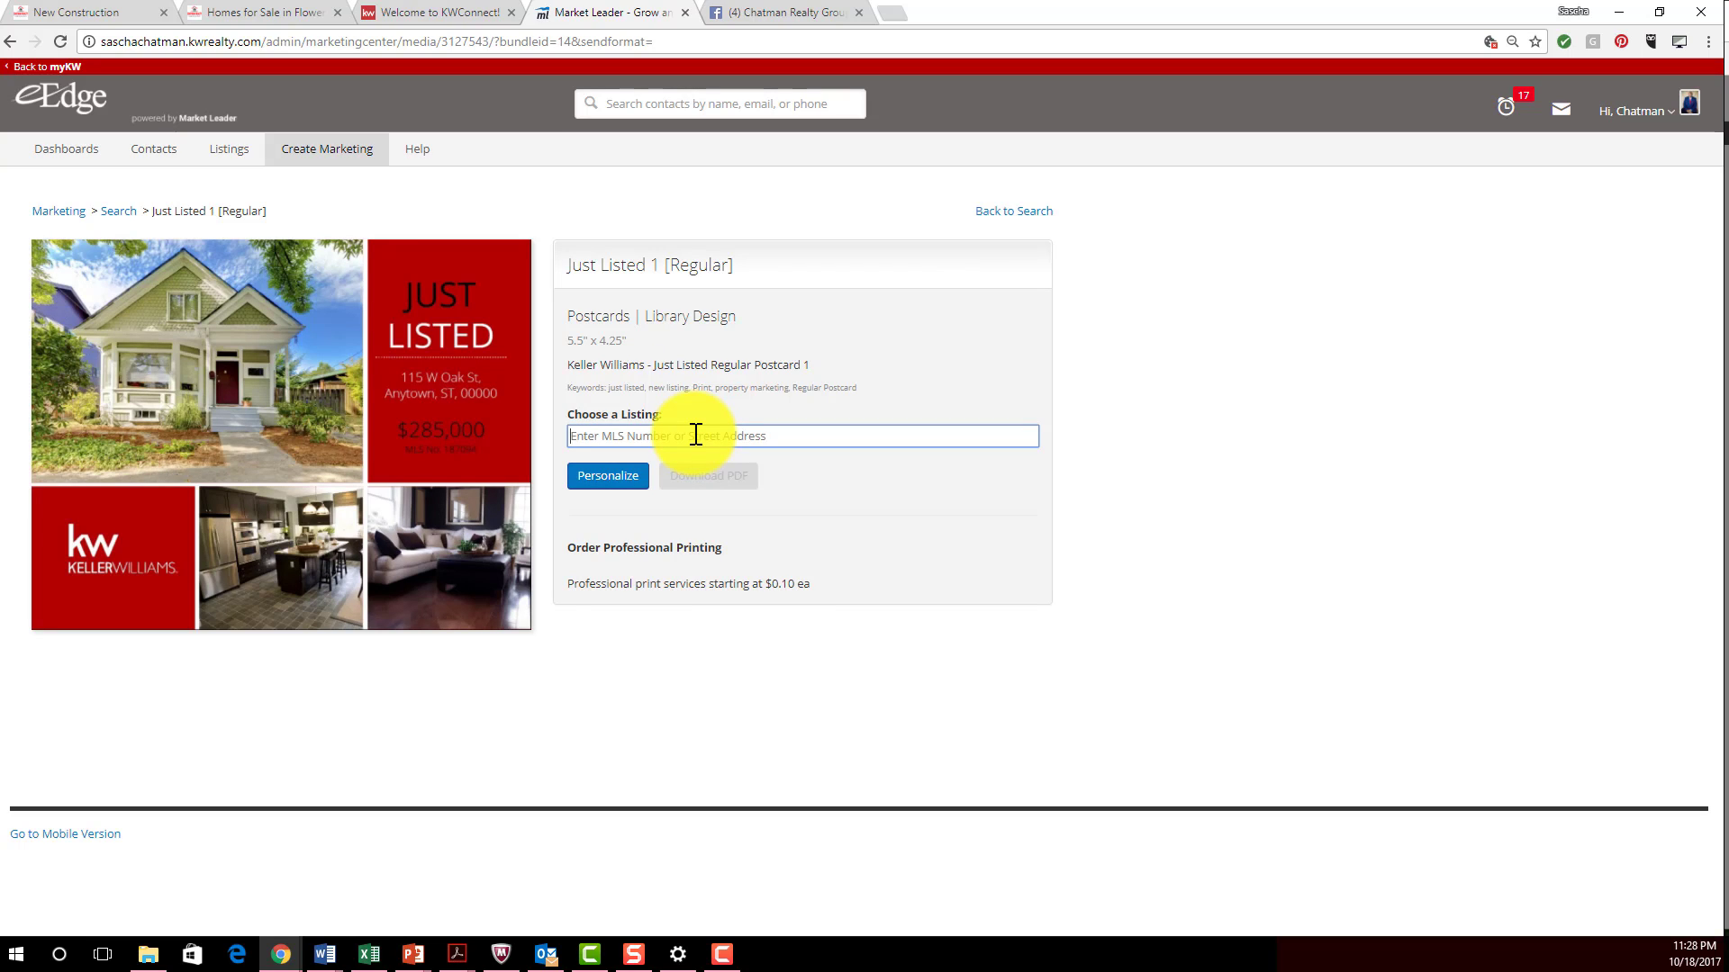
type("13")
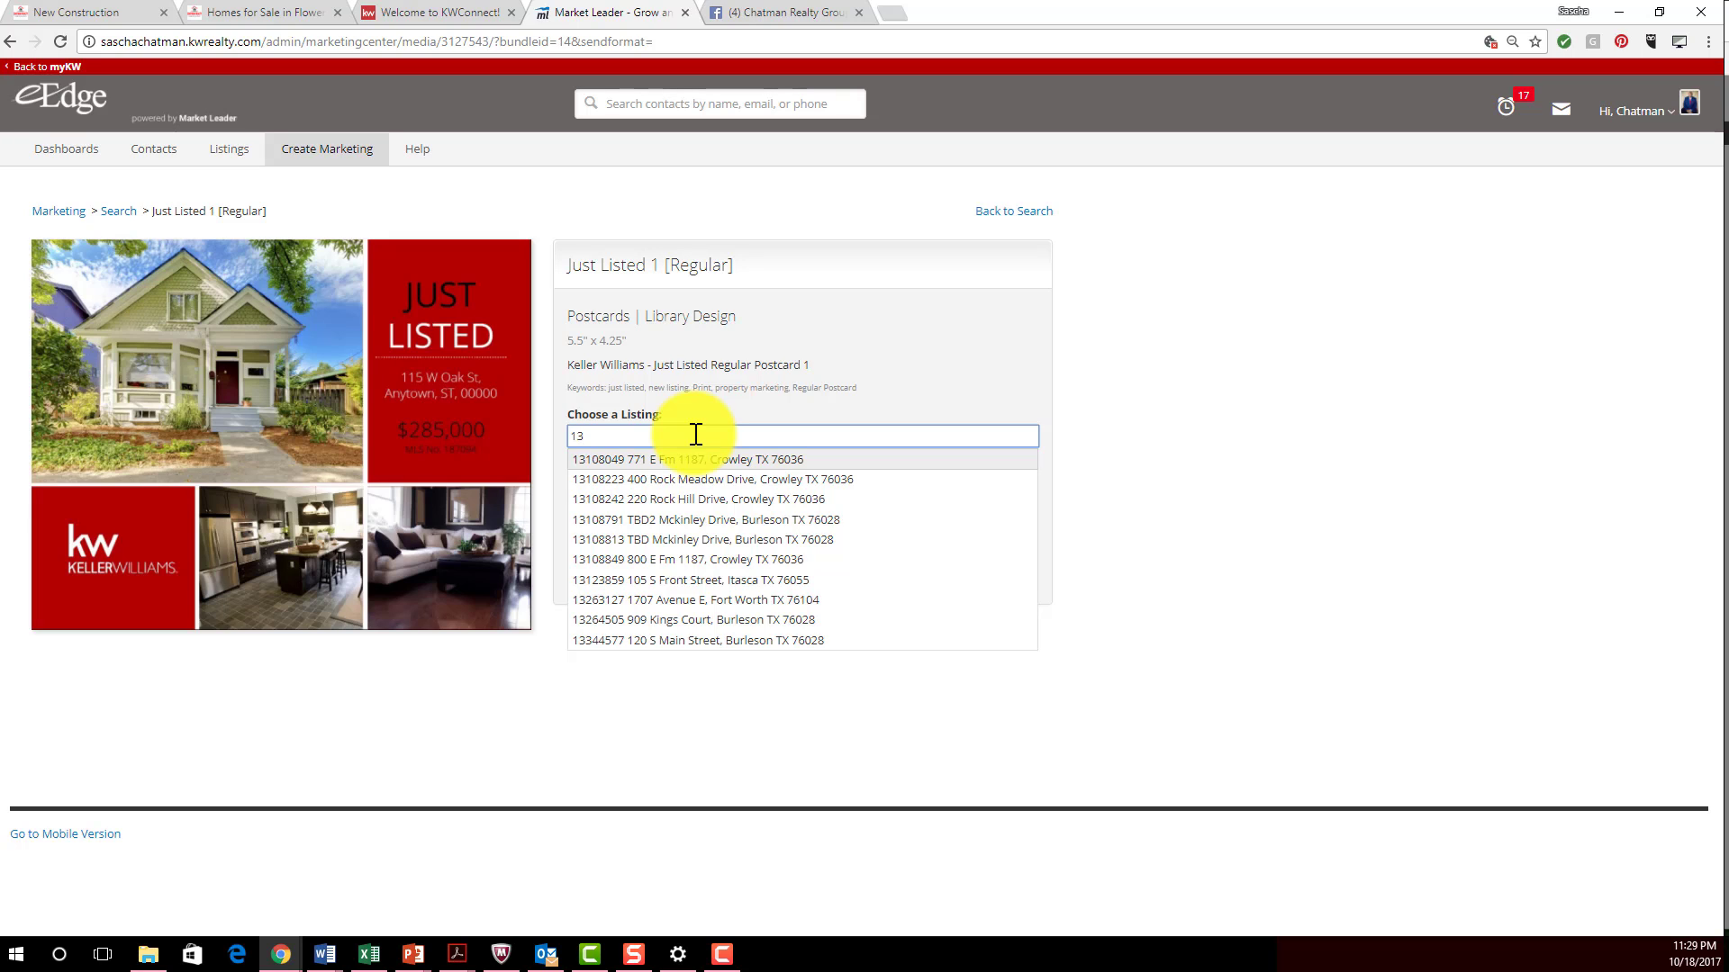
key("BackSpace")
key("BackSpace")
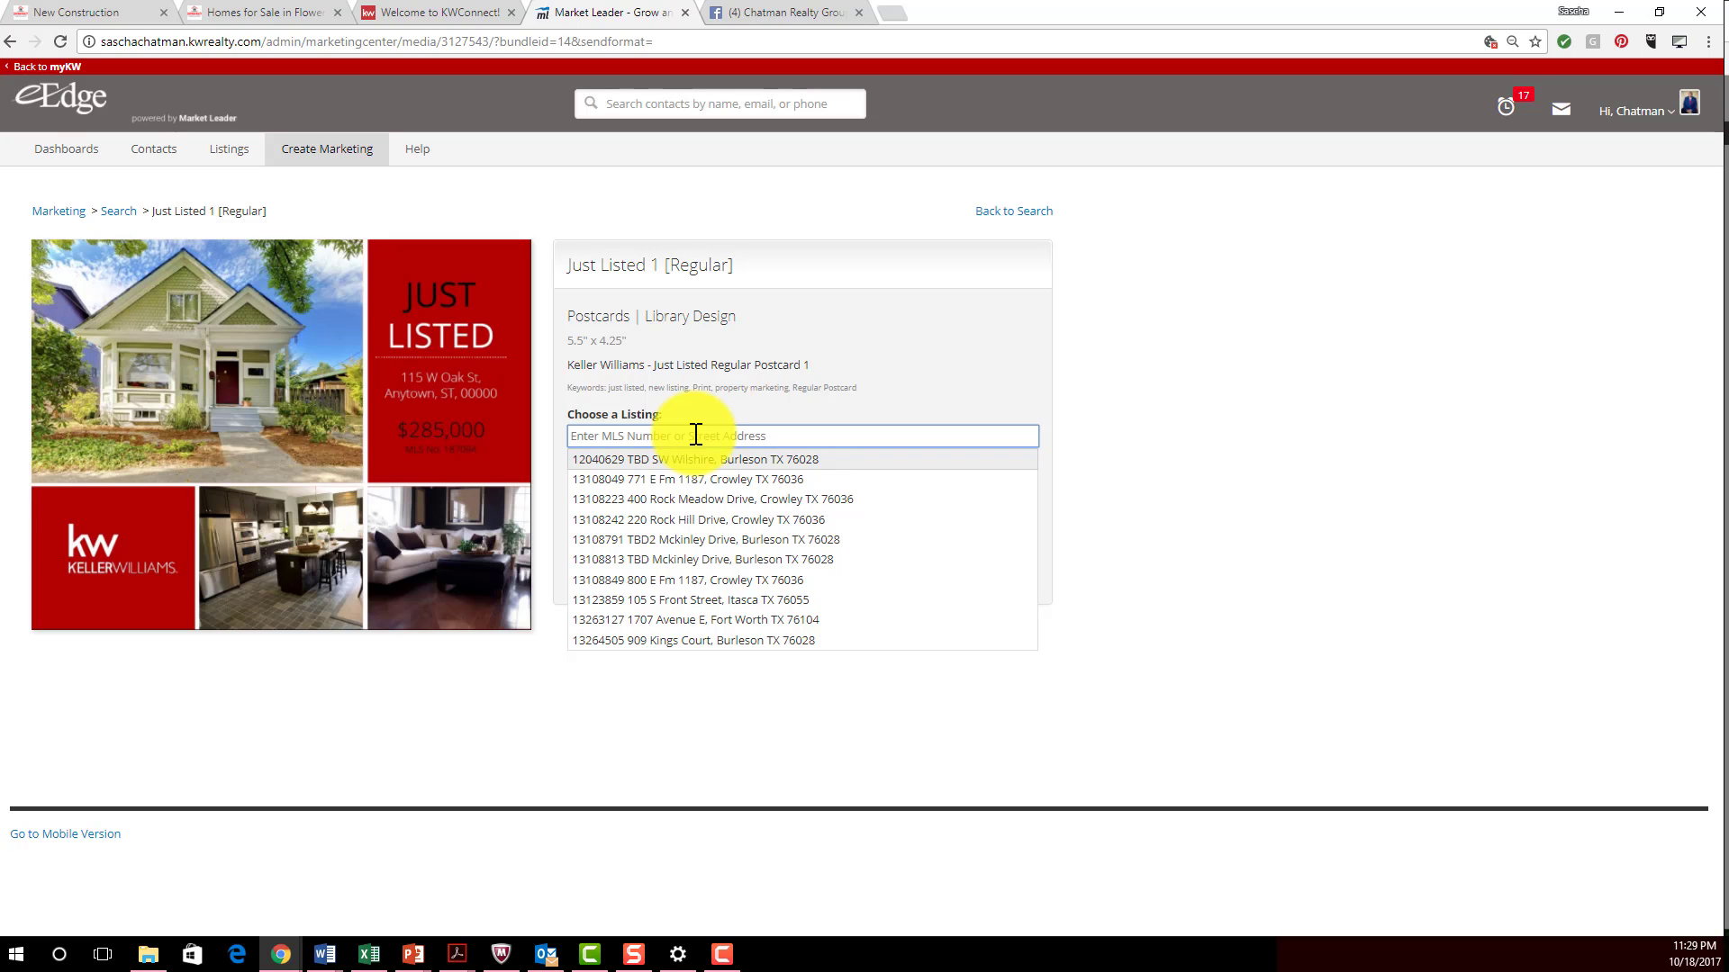
type("901")
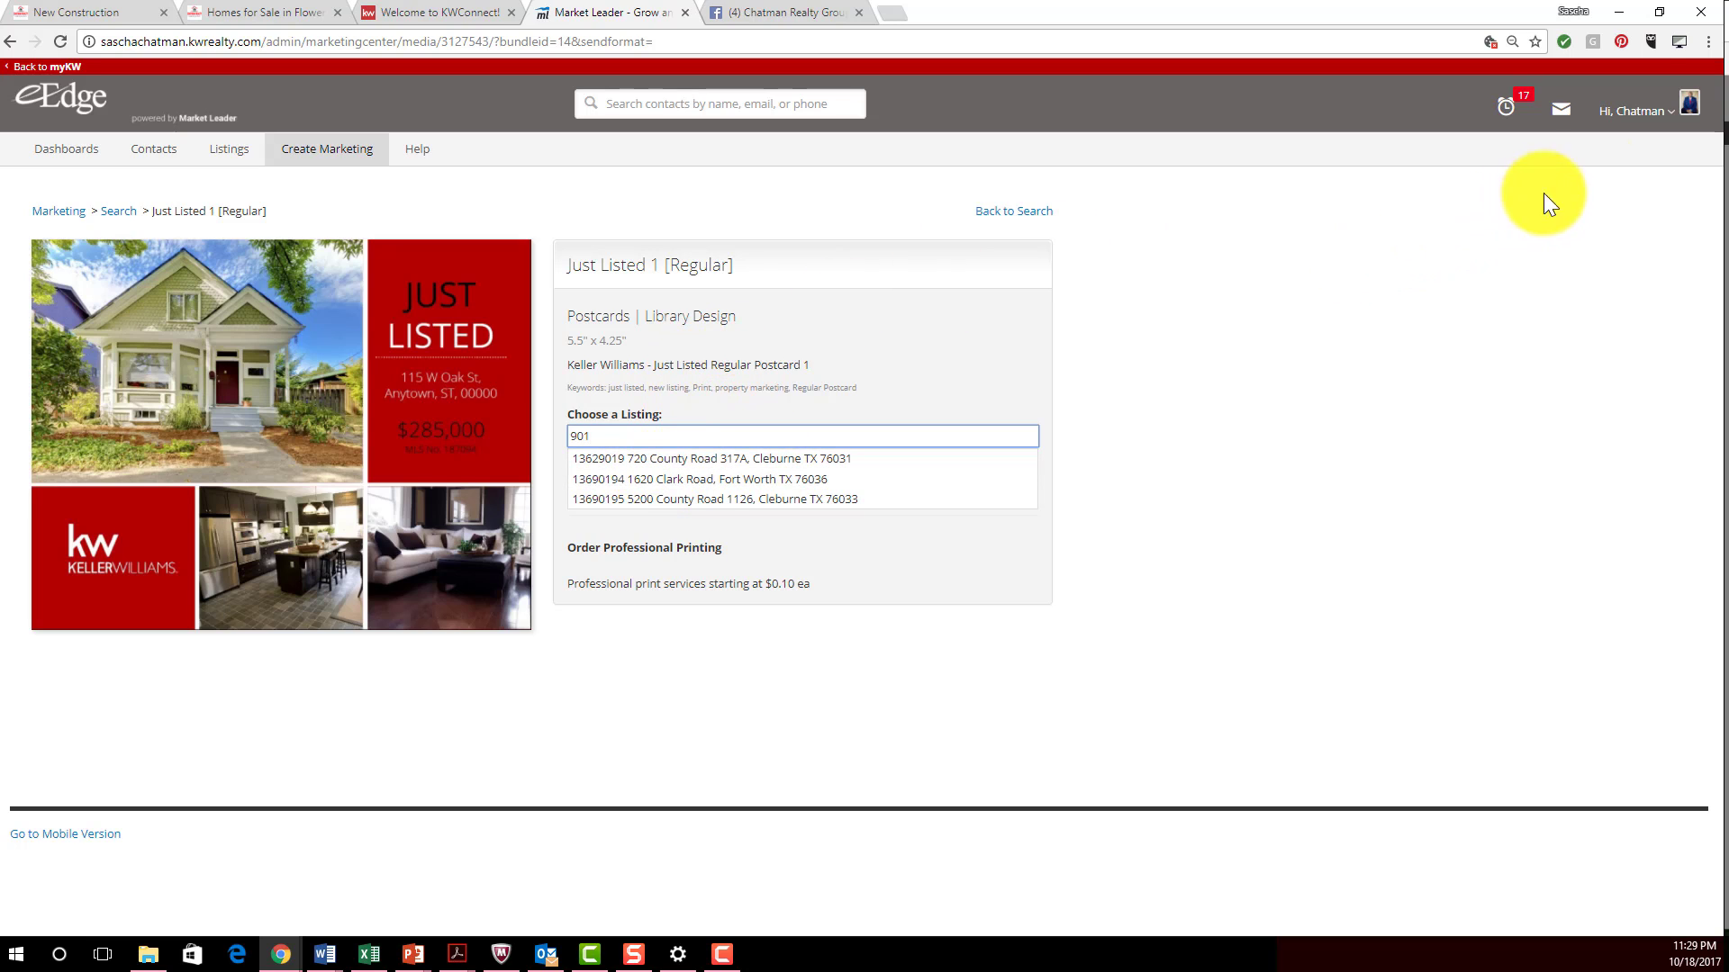
Open the MLS Setup page in the account administration settings and look at the Agent IDs information.
left_click(1670, 115)
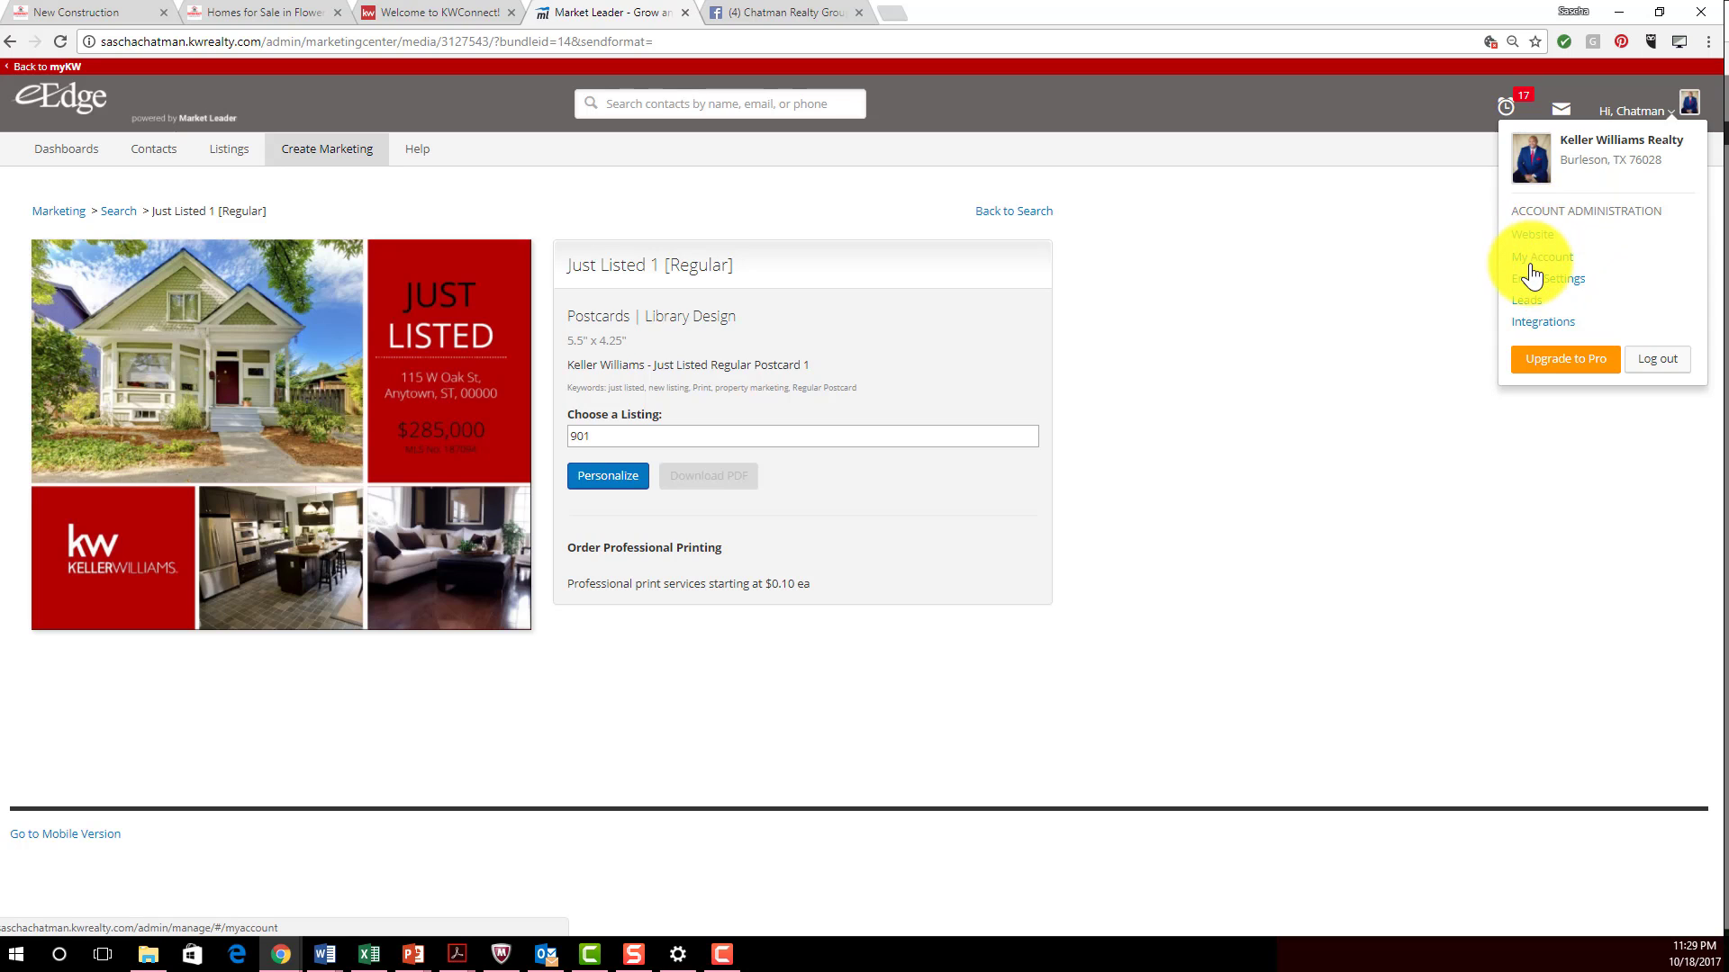
left_click(1539, 266)
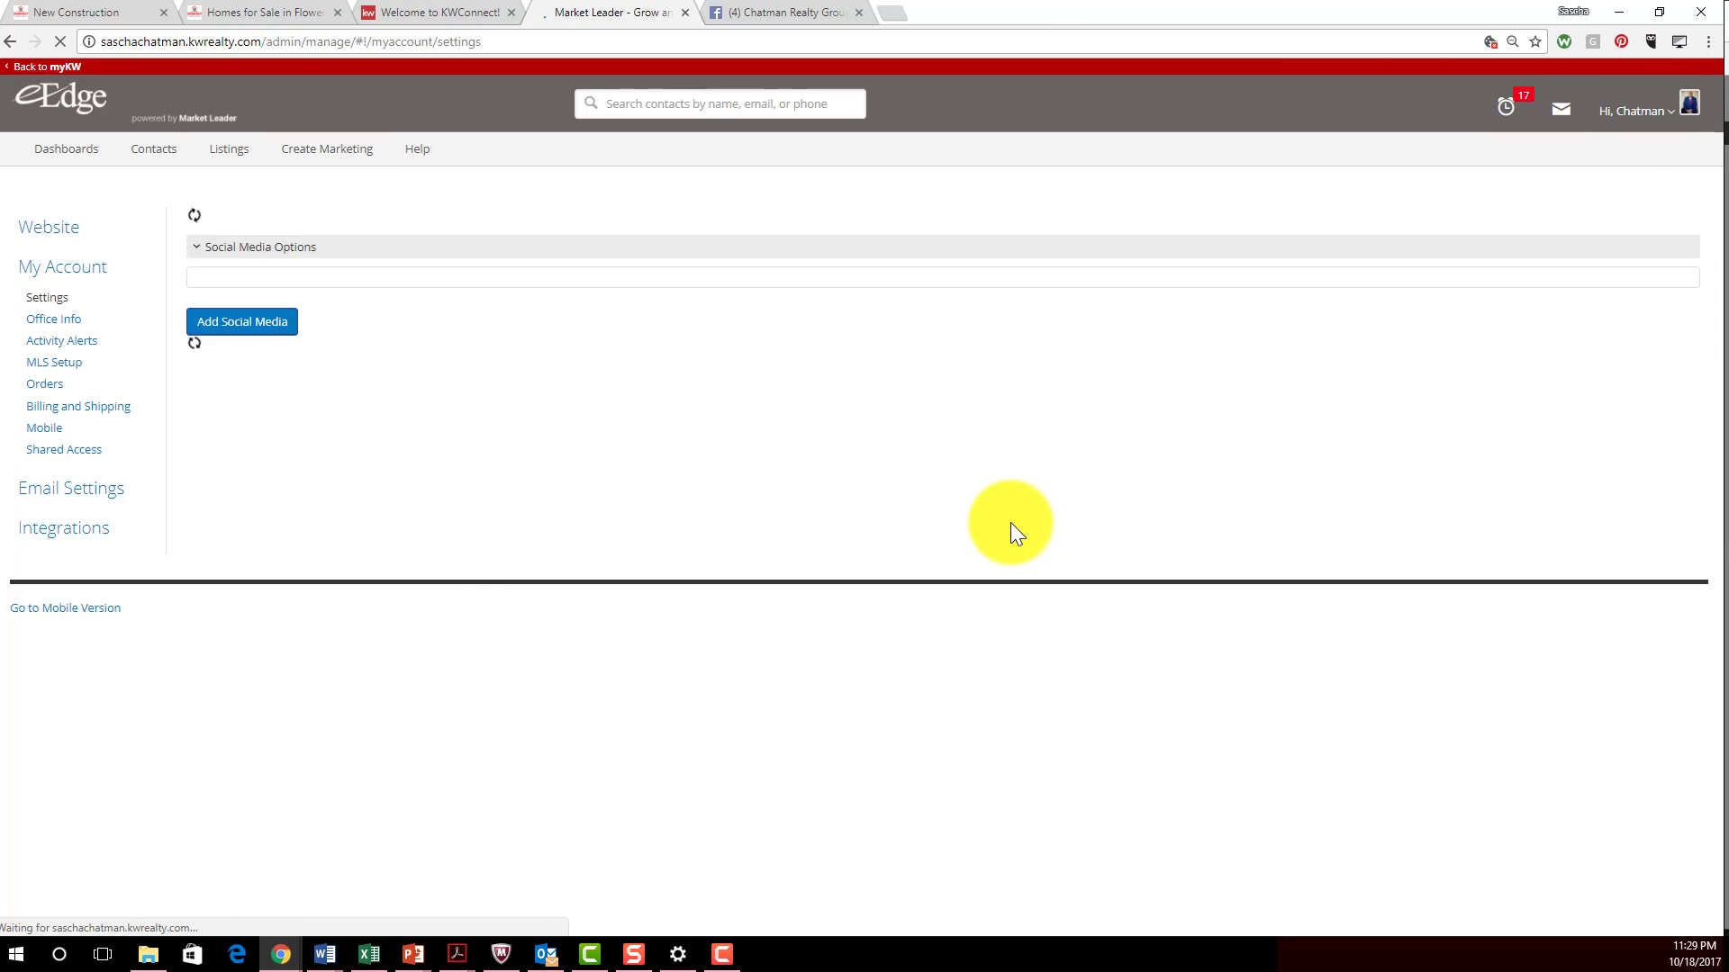
left_click(57, 365)
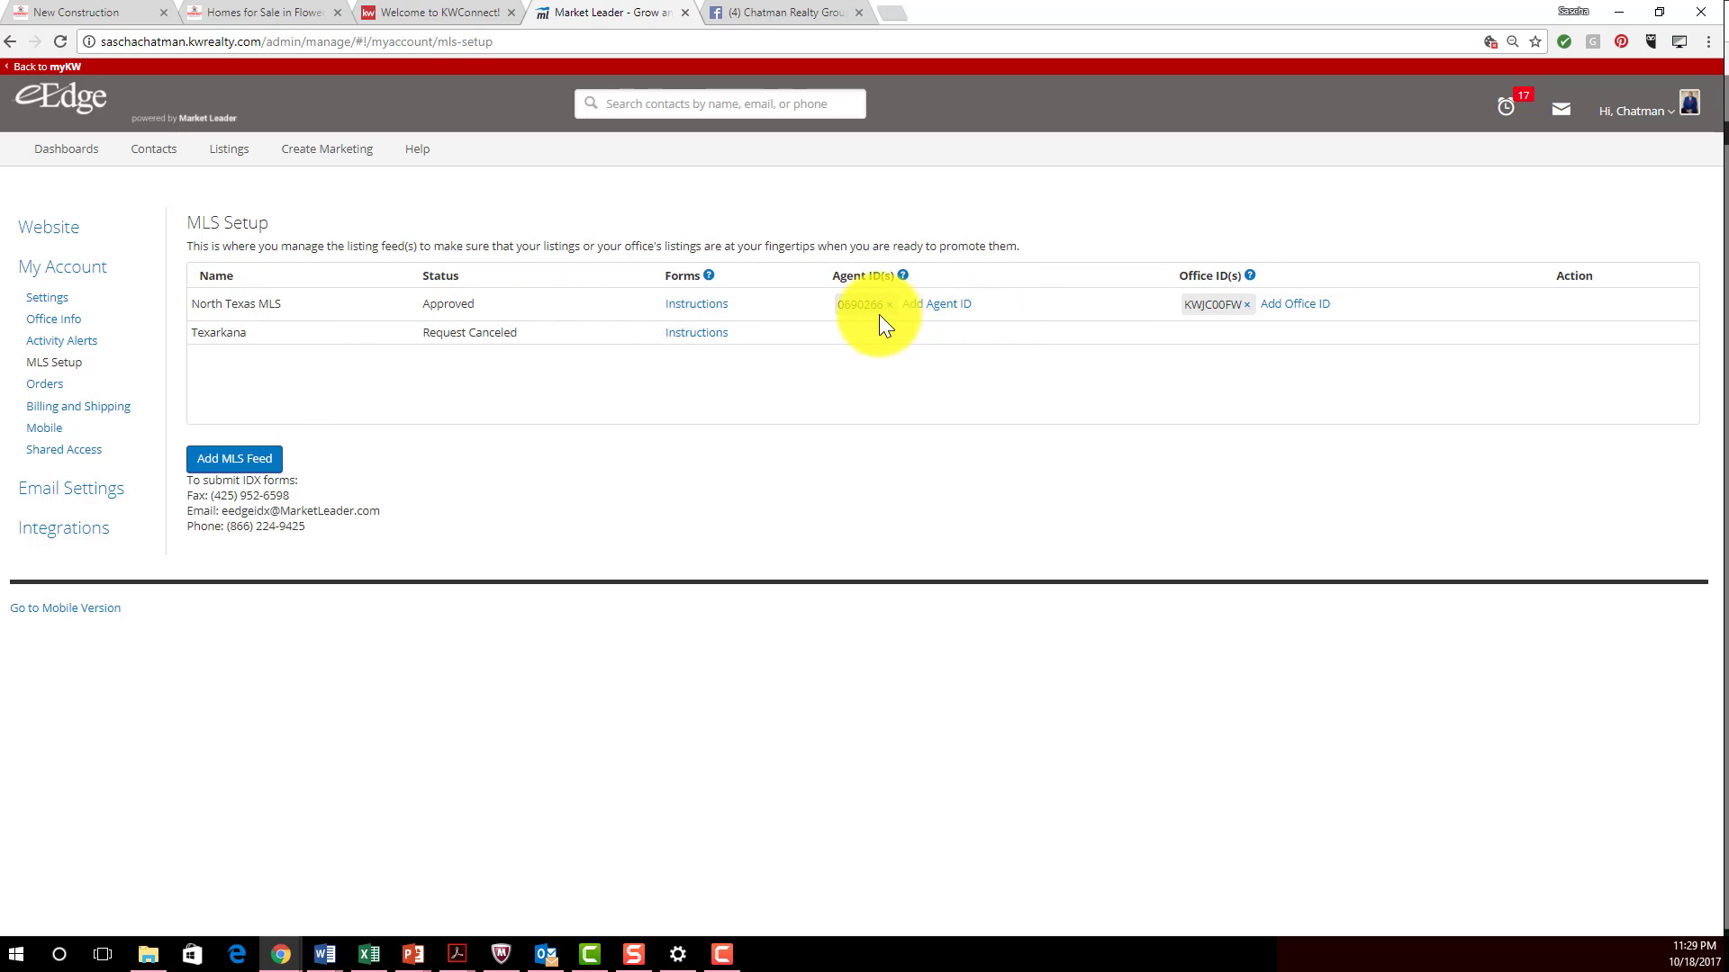
mouse_move(907, 279)
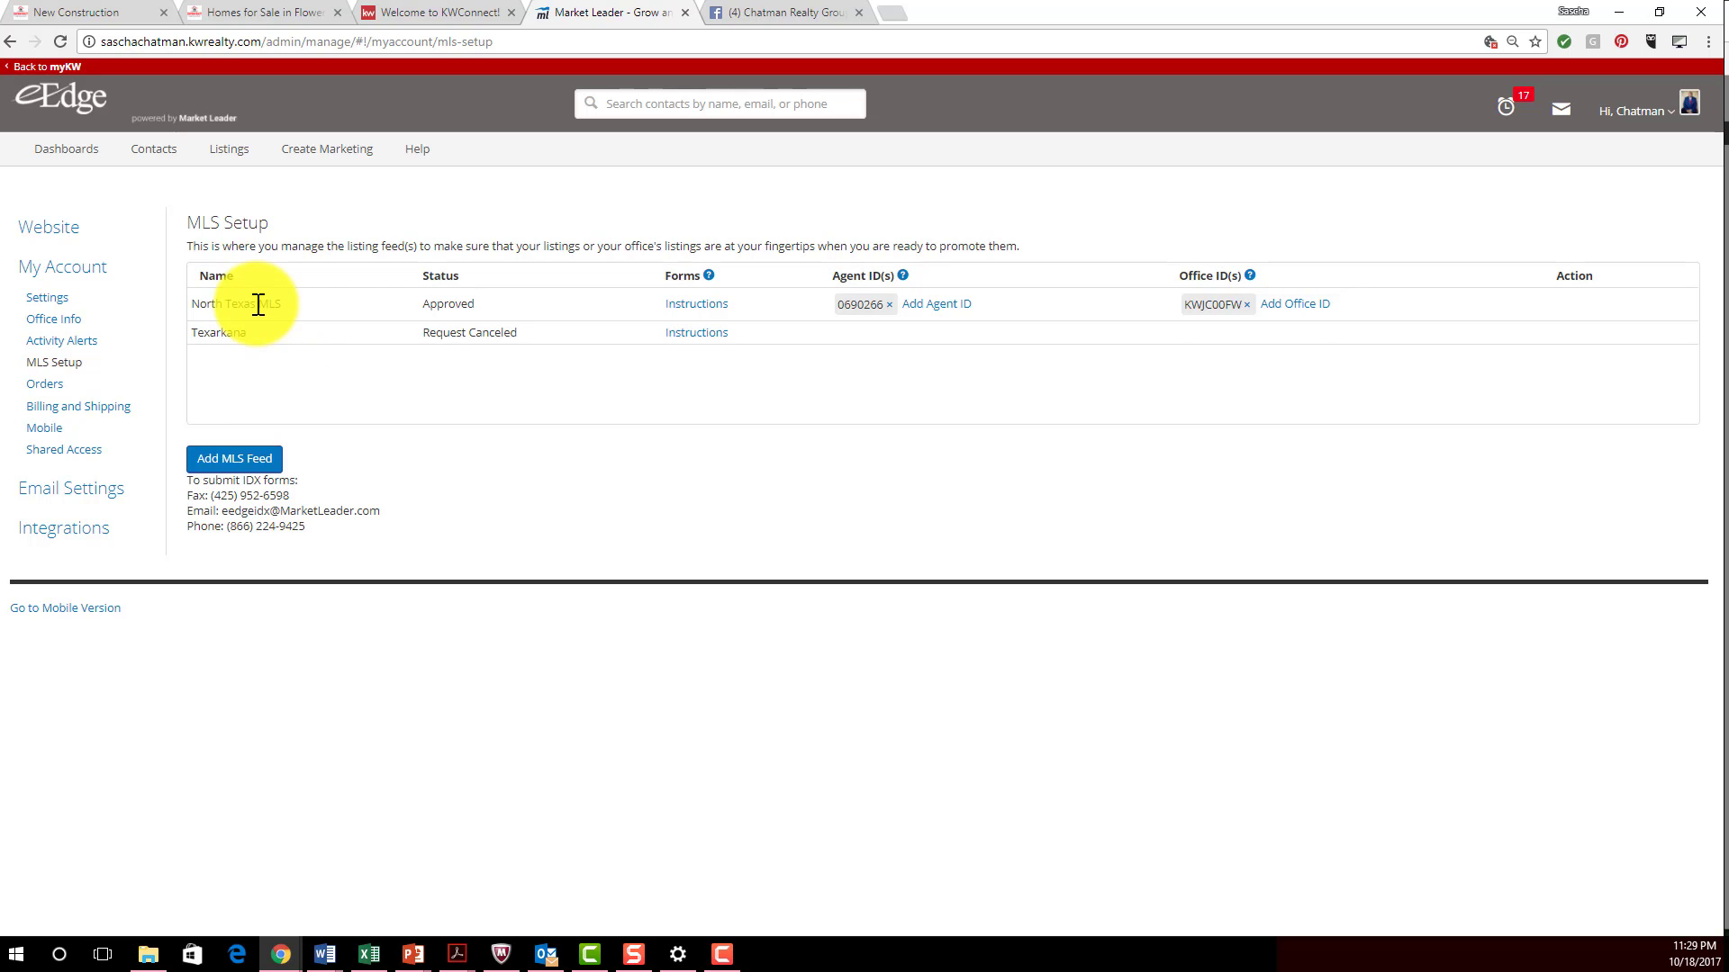
Open the North Texas MLS instructions, dismiss the approval process diagram and open the NTREIS Addendum to Access Agreement form.
left_click(695, 306)
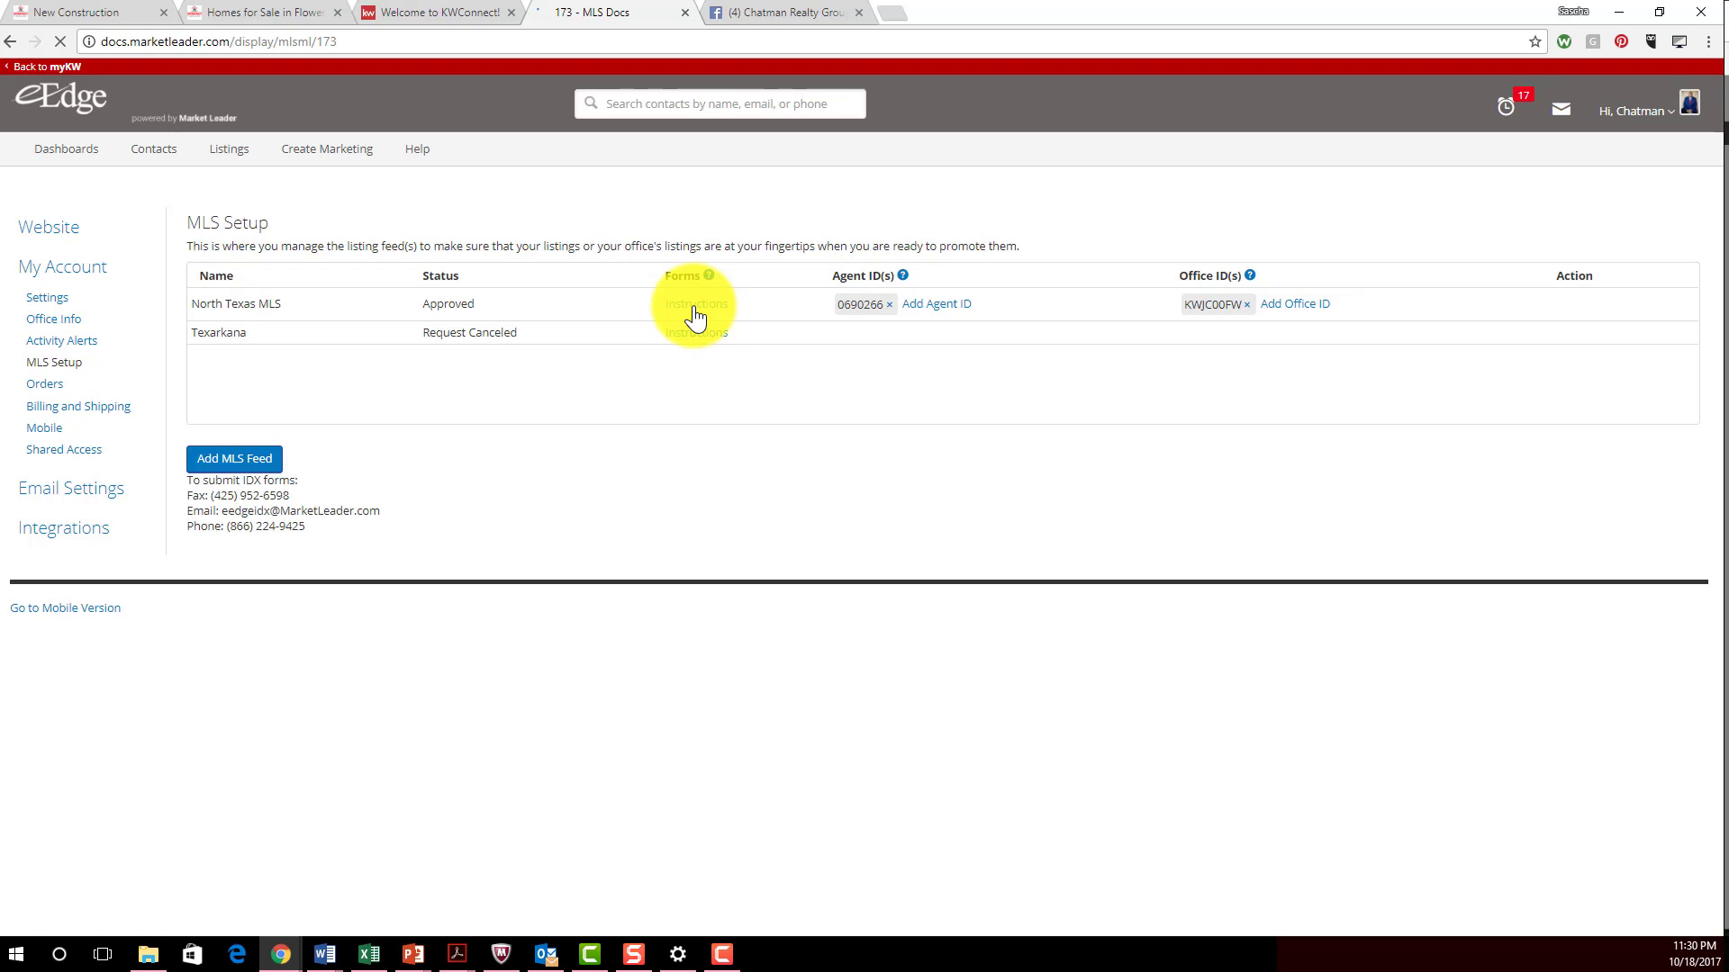
left_click(695, 308)
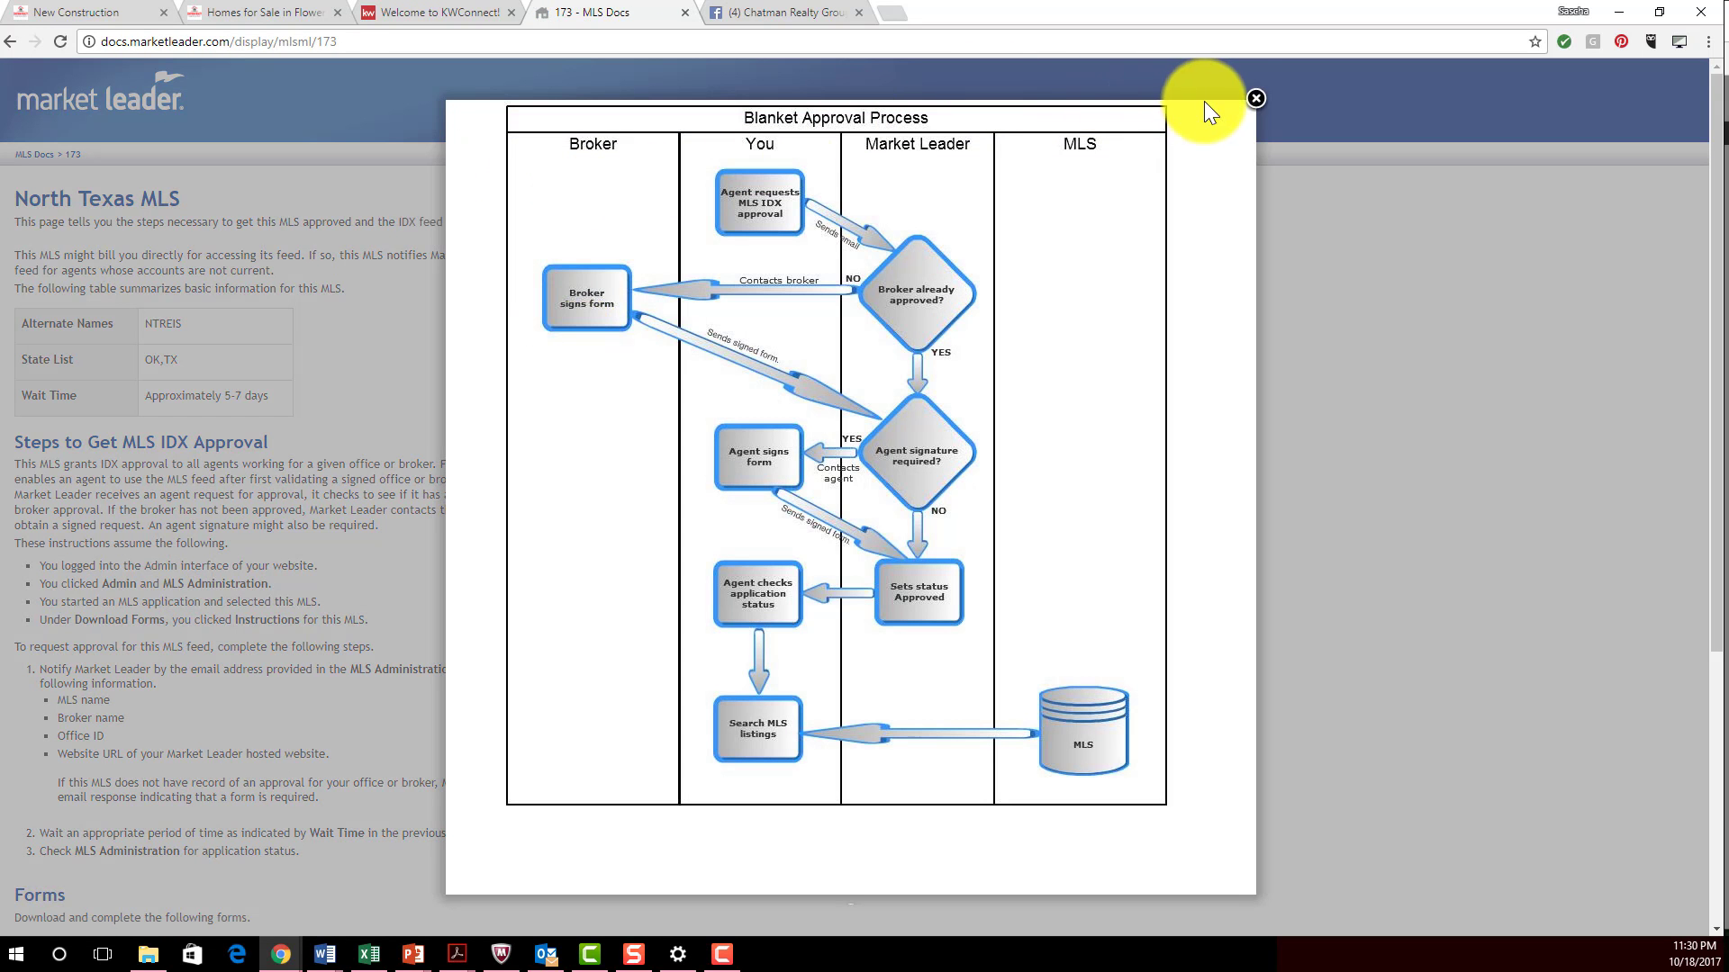
left_click(1255, 99)
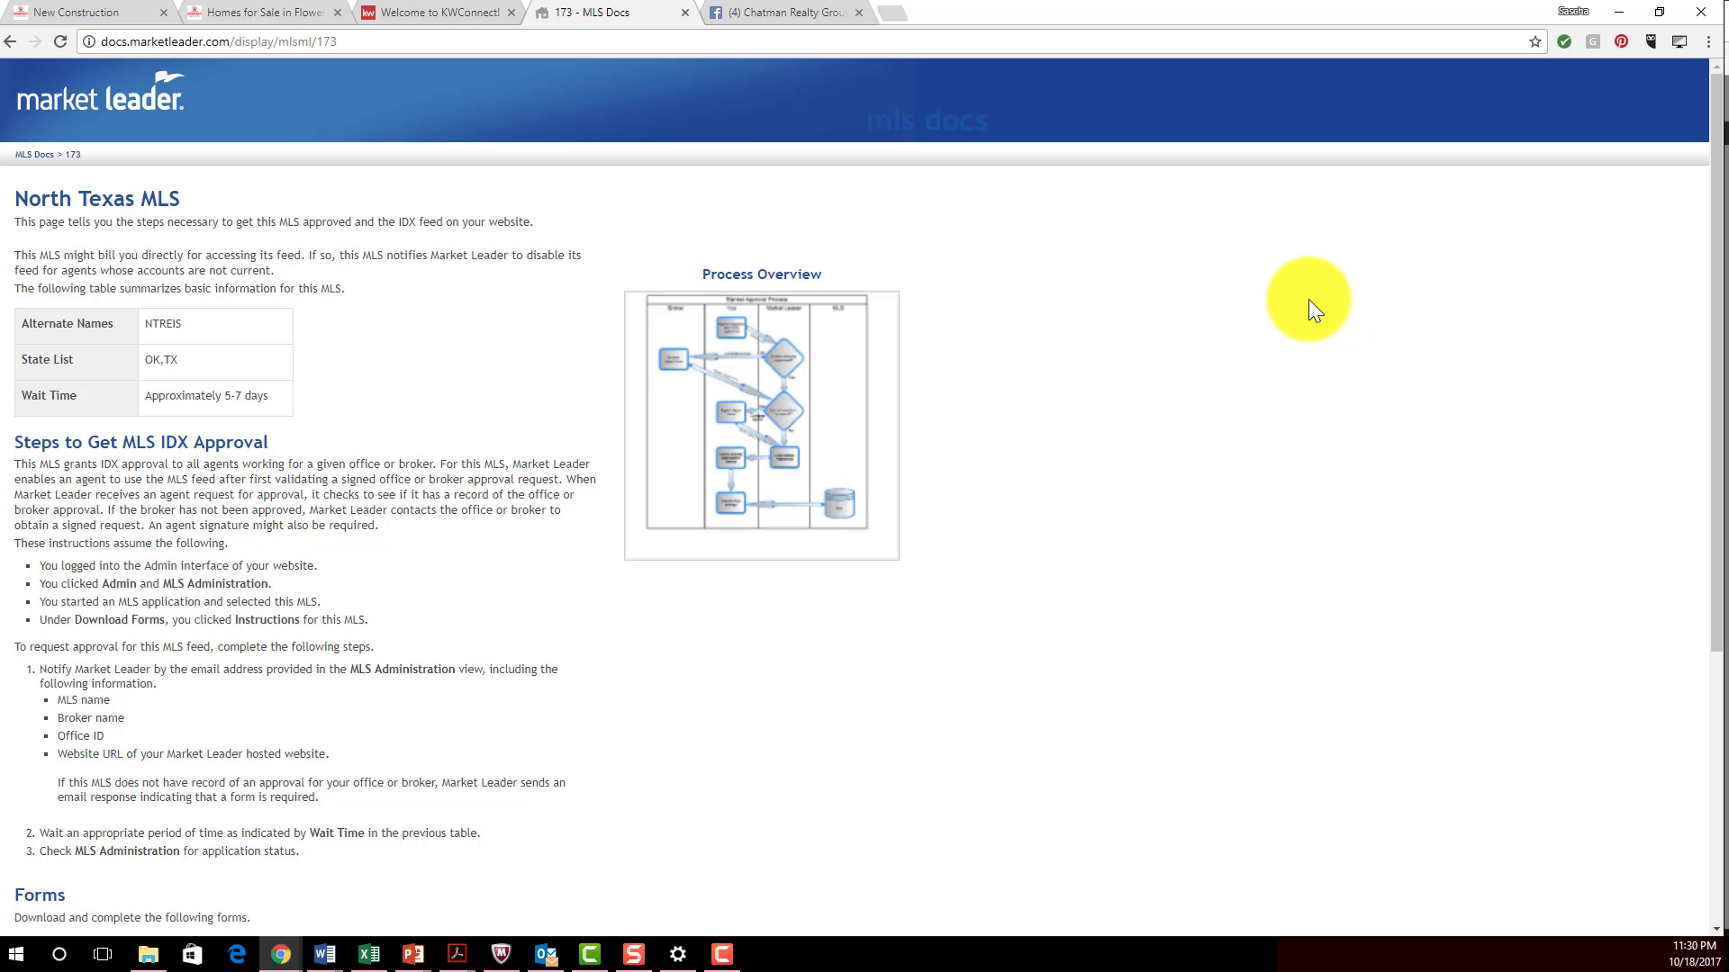
scroll(494, 290, "down", 5)
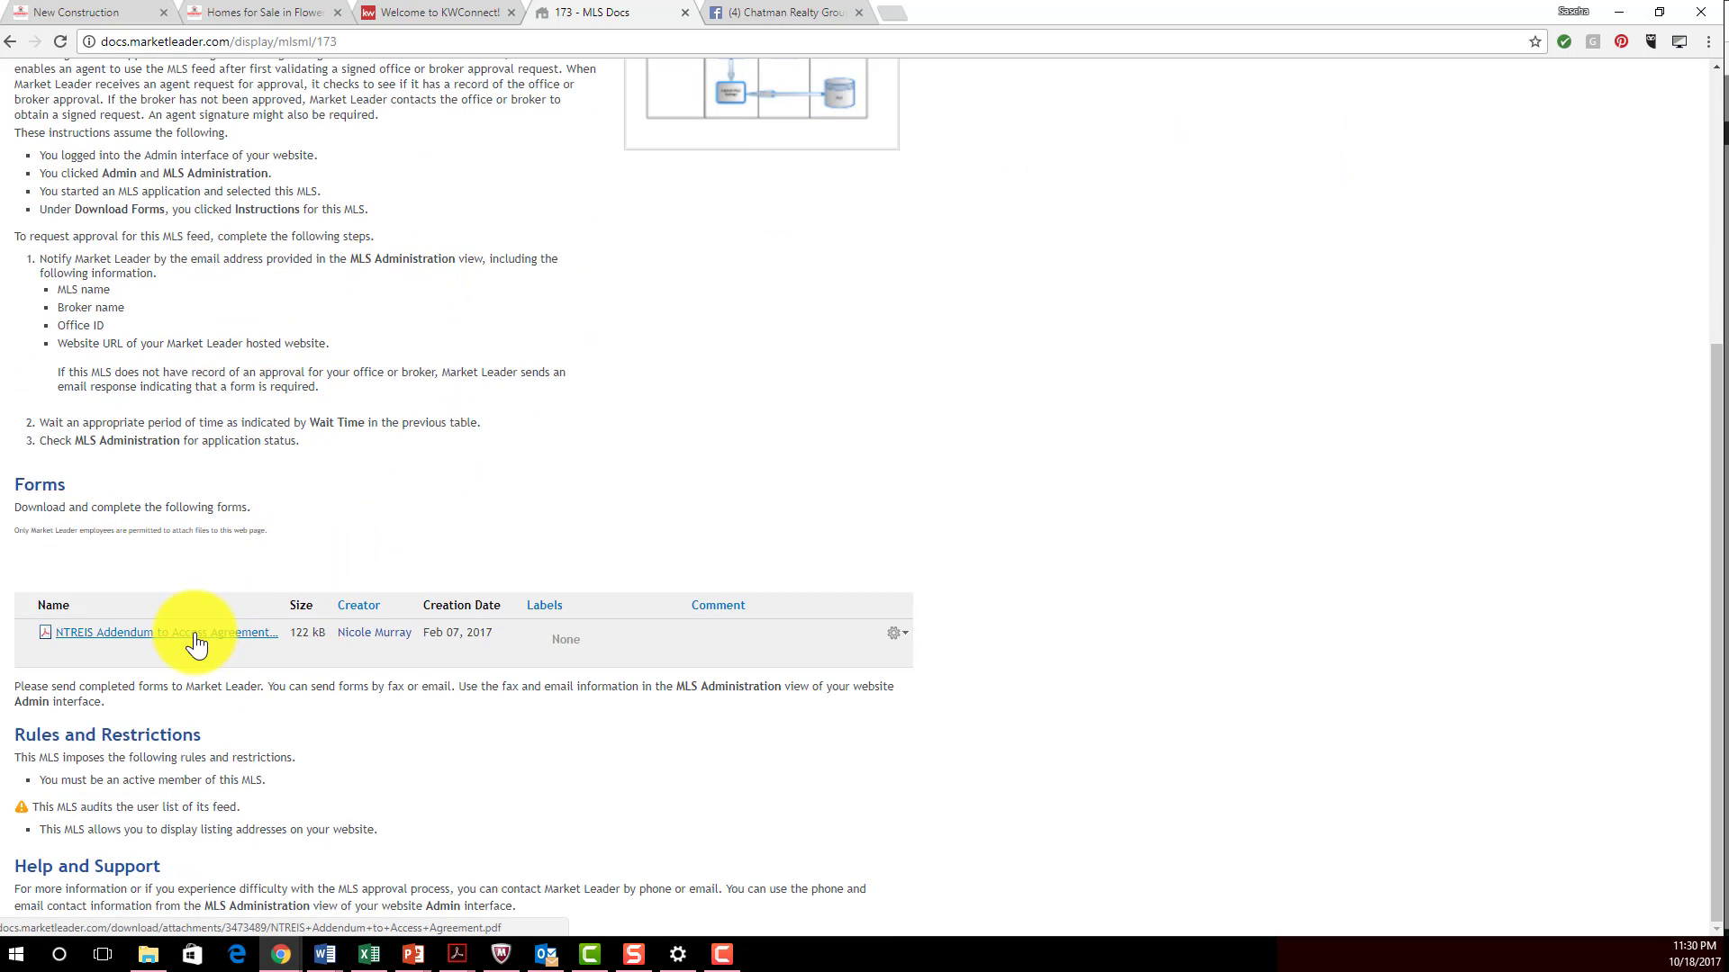
left_click(199, 642)
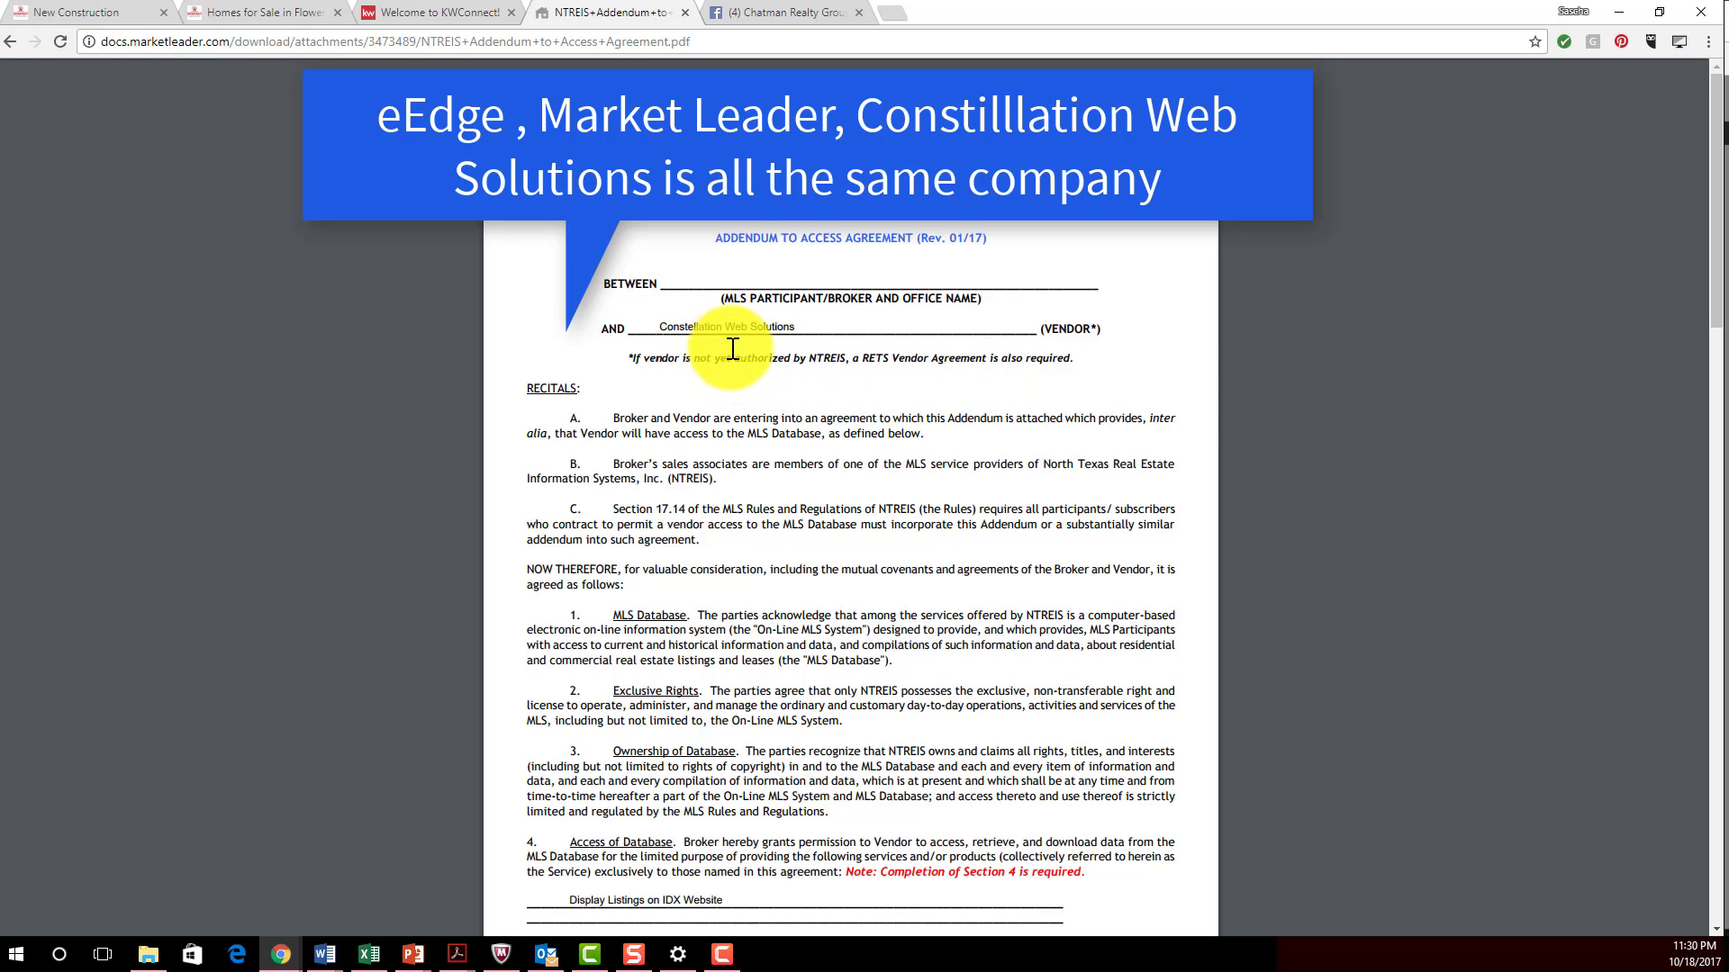
Examine the addendum's signature page, including the broker and agent fields and the required website URL line.
scroll(742, 356, "down", 20)
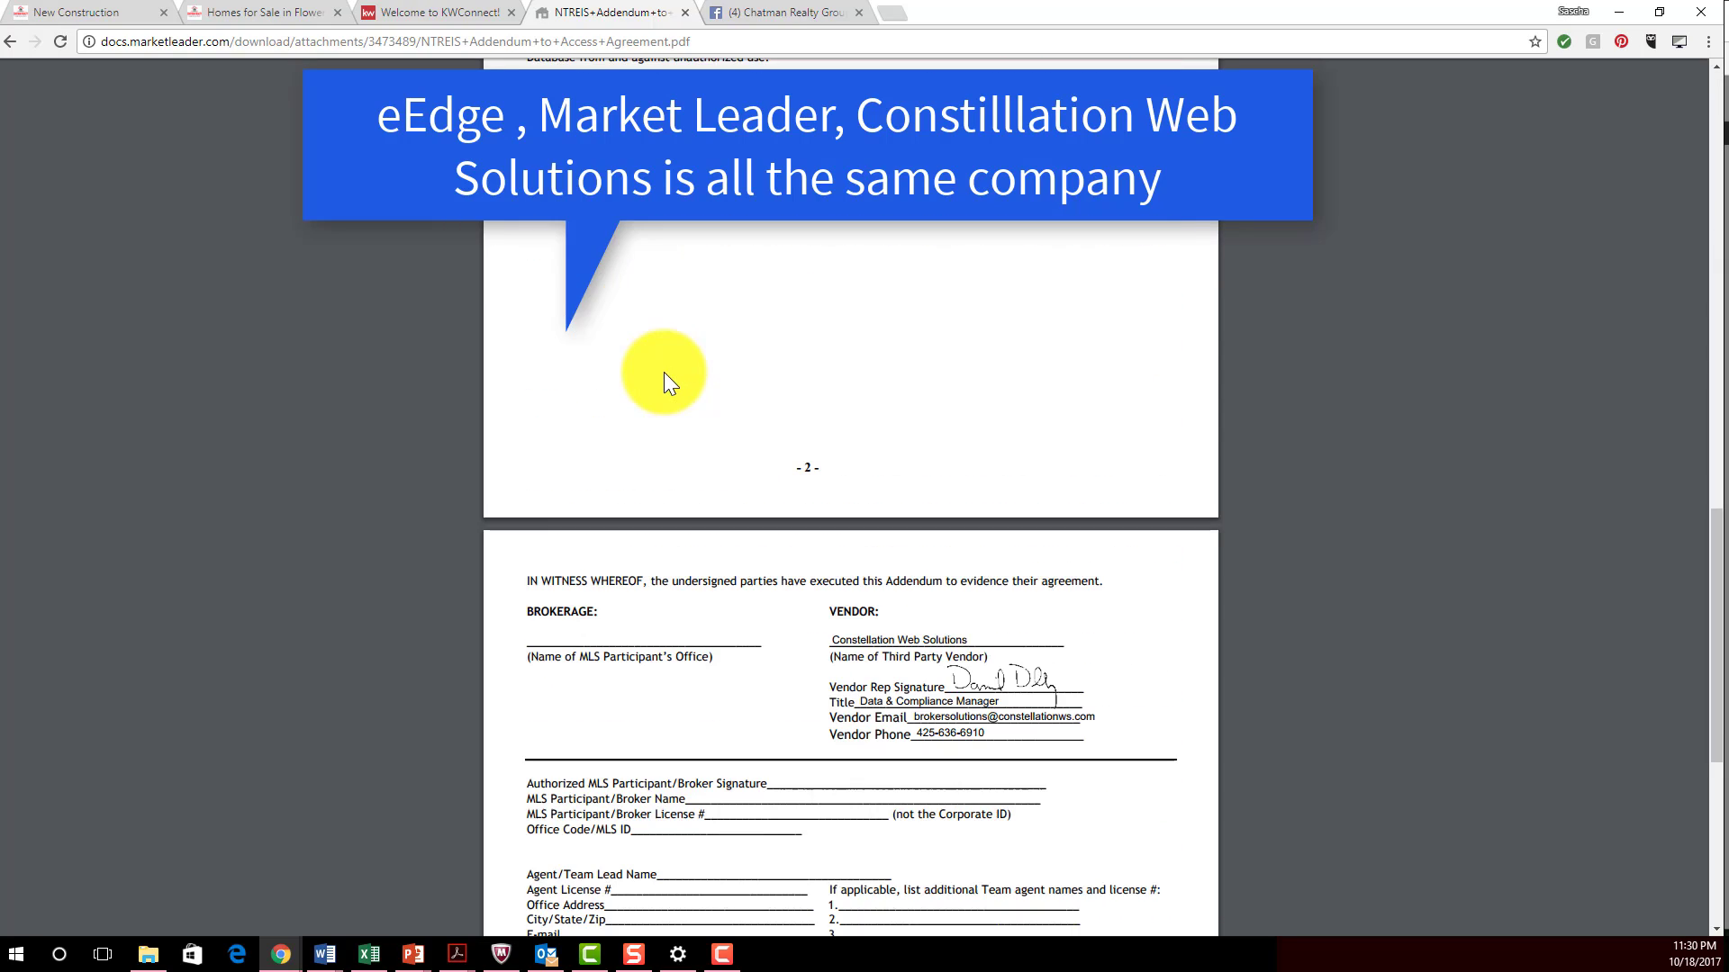
scroll(661, 382, "up", 3)
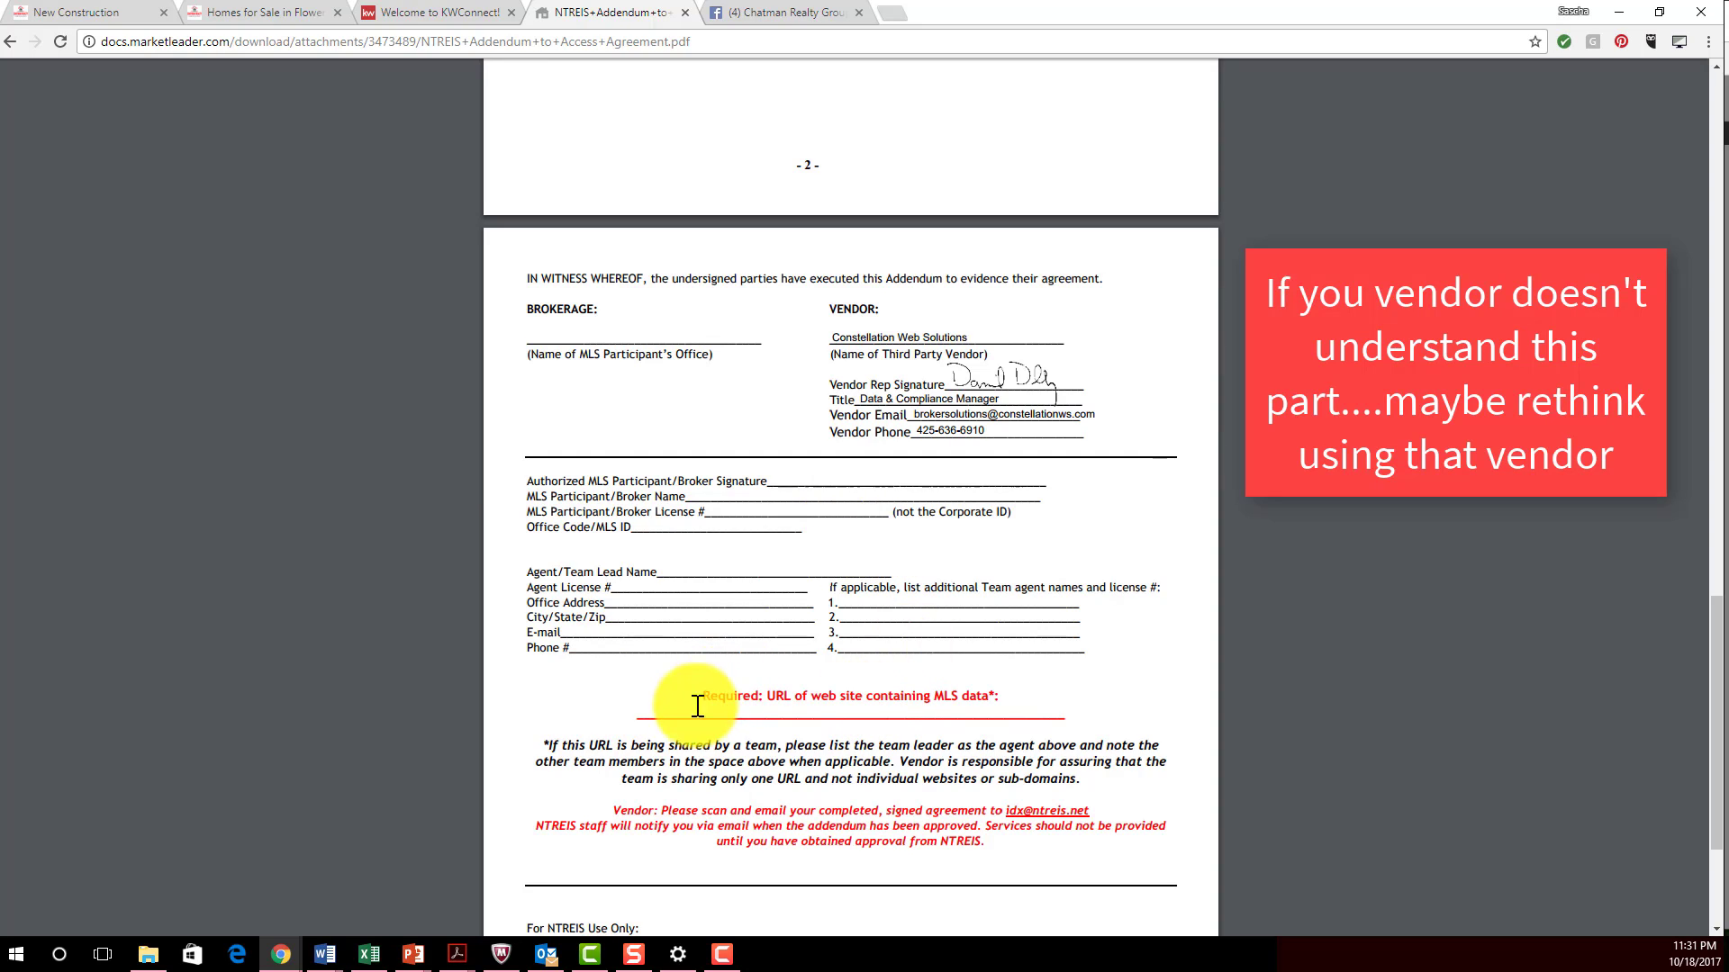
left_click_drag(684, 710, 1048, 716)
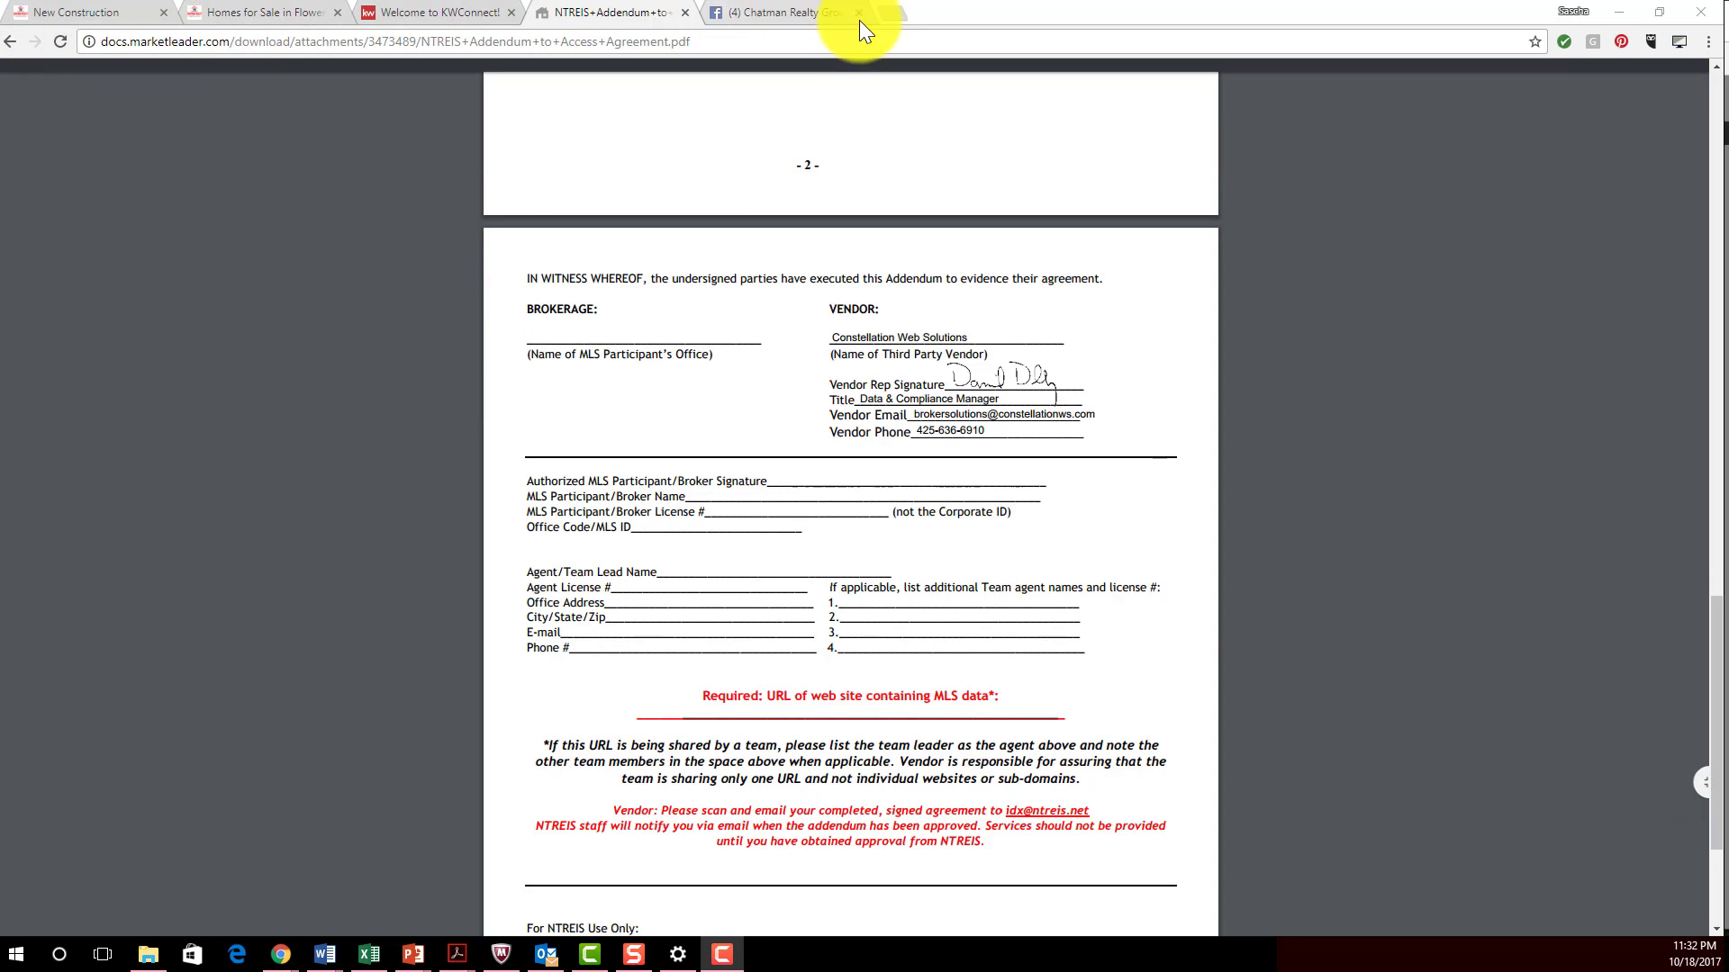
Open the eEdge website's My Account settings from the myKW home page in a new tab and highlight the eEdge email.
left_click(889, 8)
type("kw")
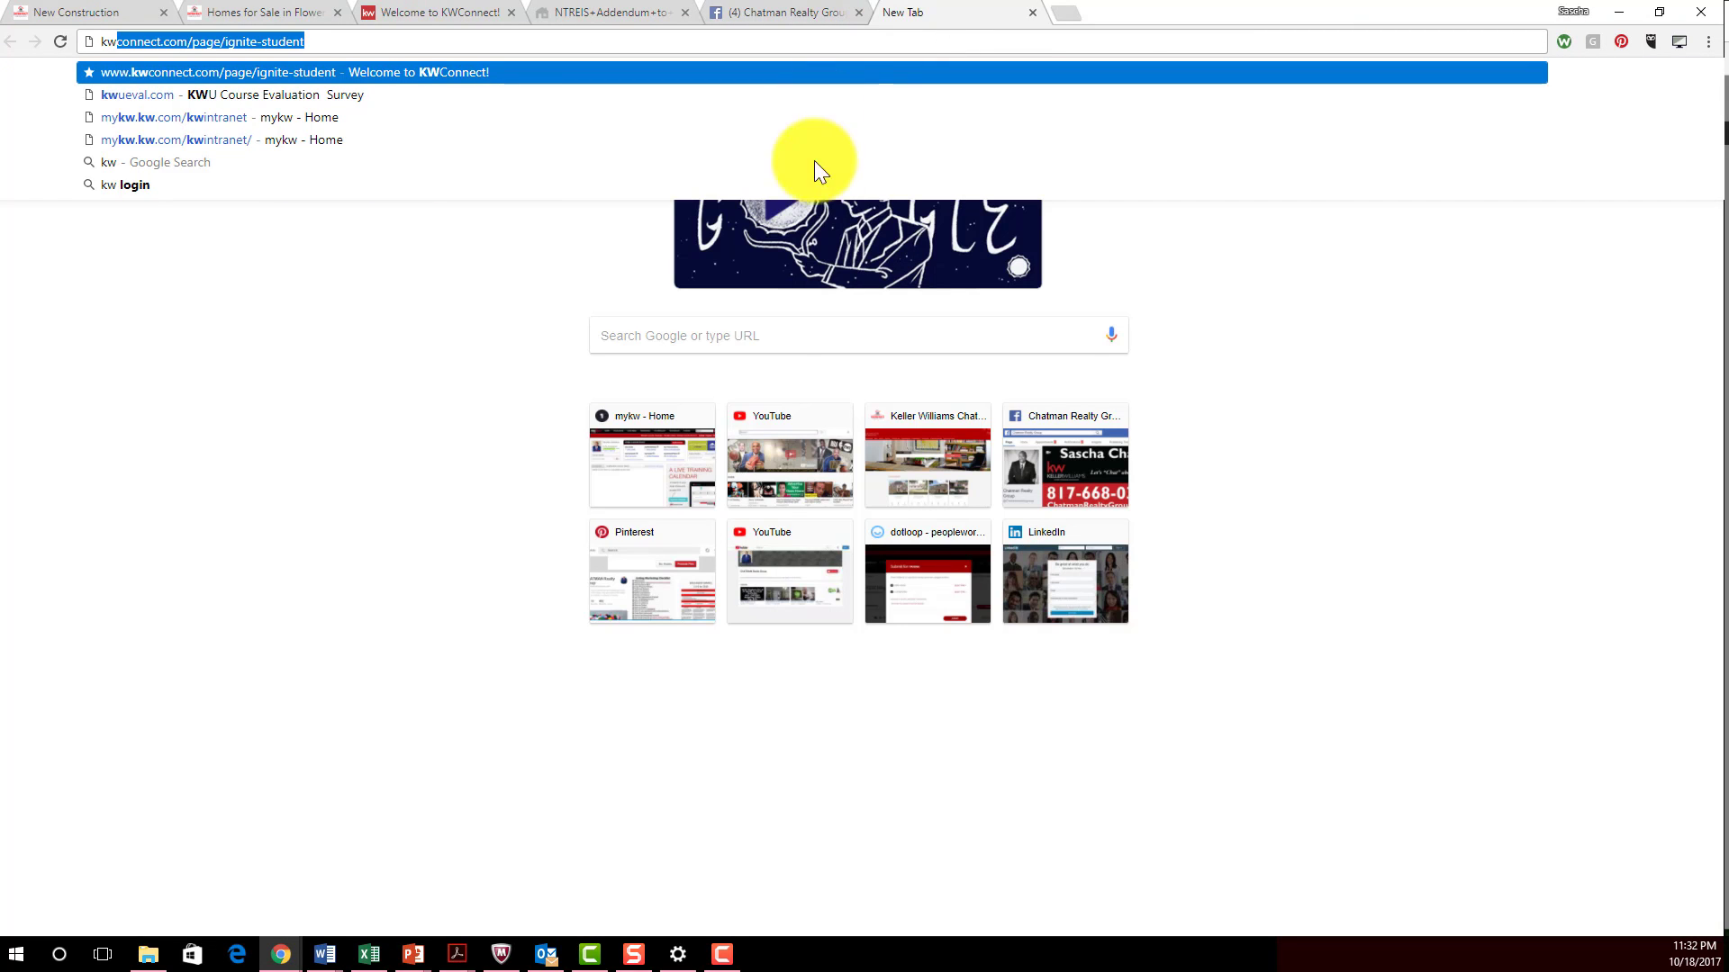
left_click(677, 452)
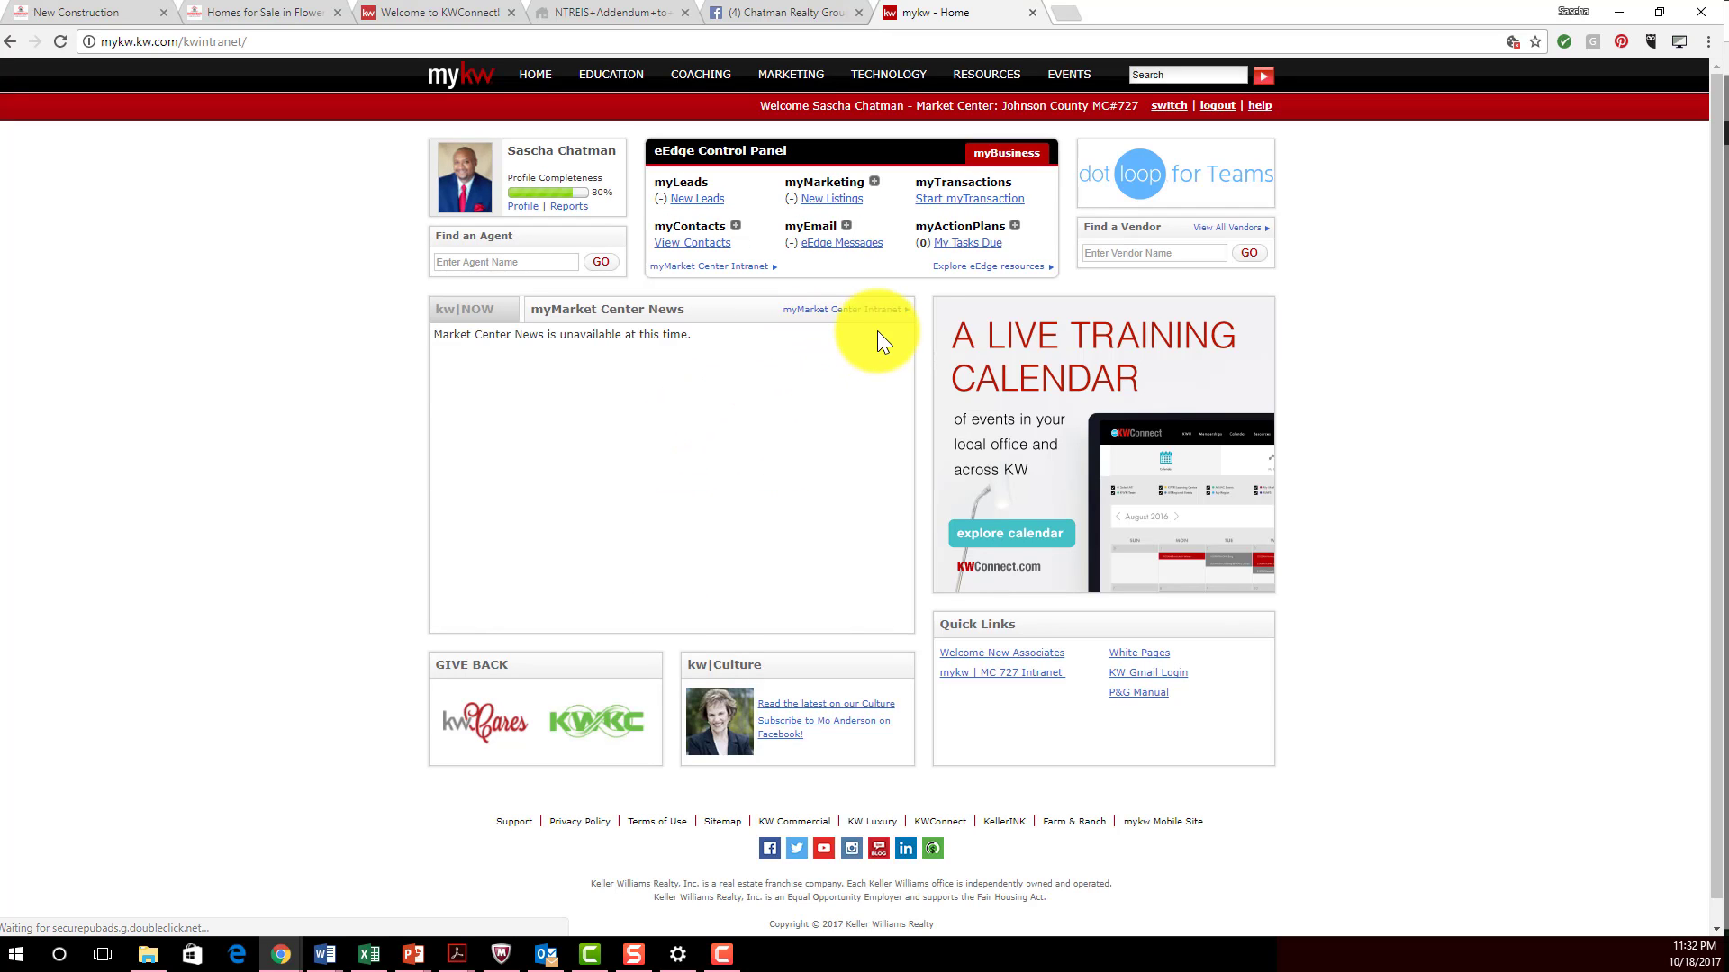
left_click(872, 183)
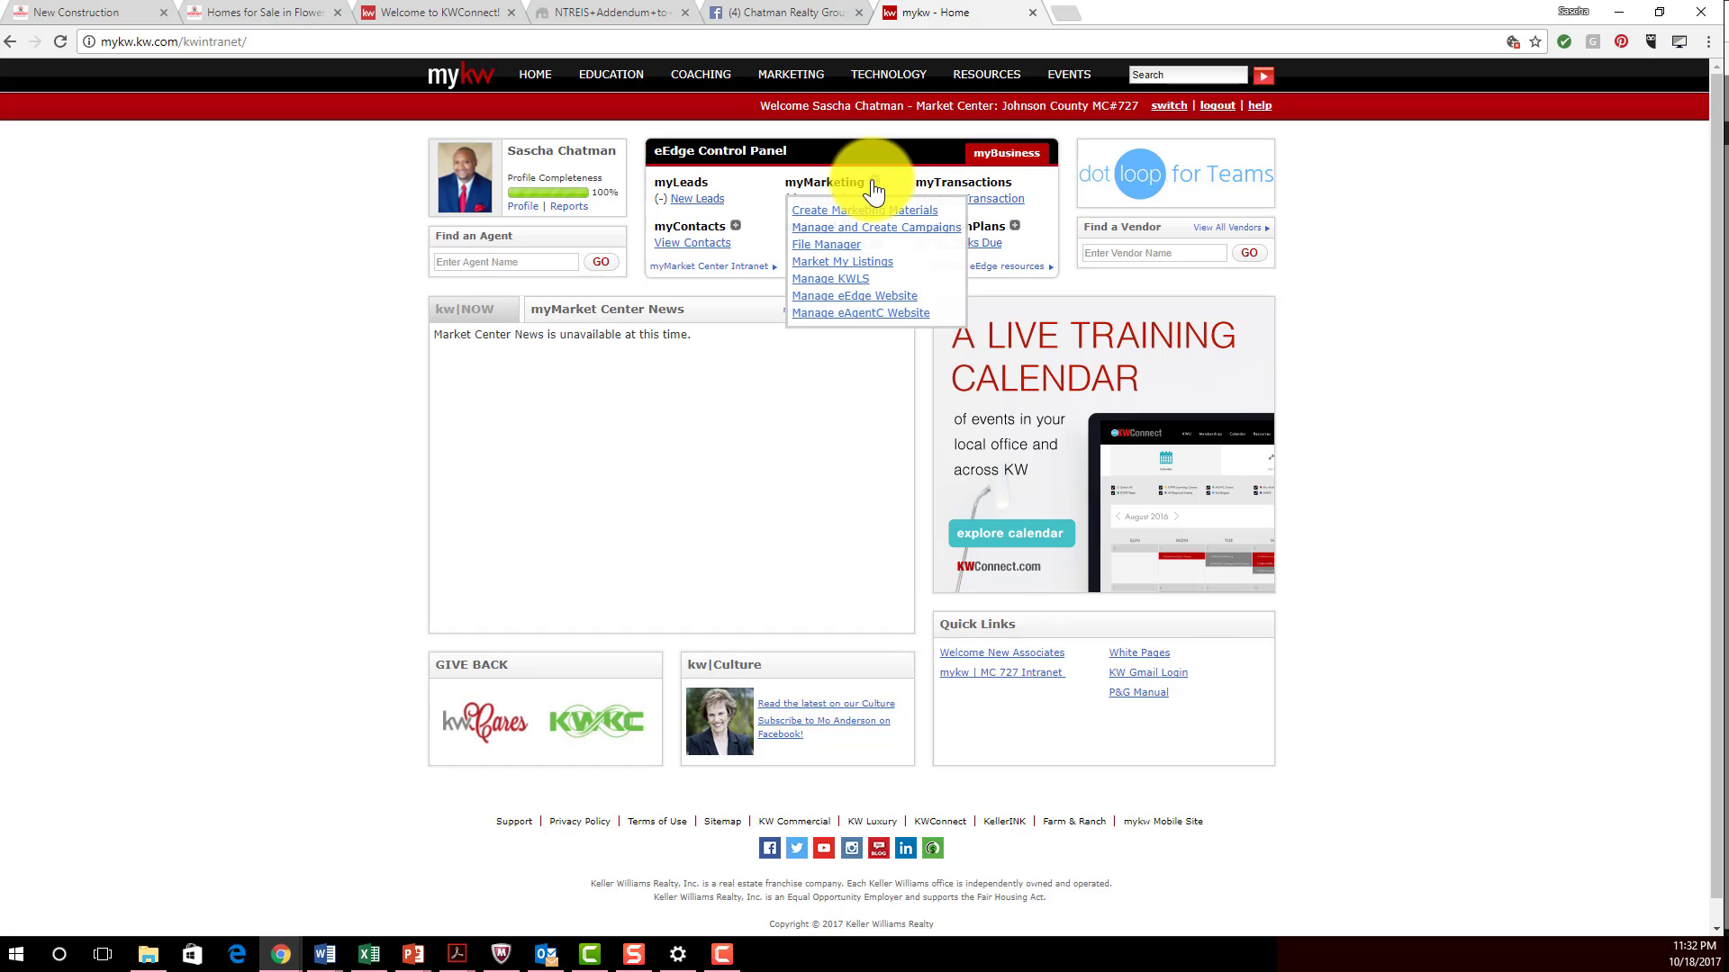
left_click(827, 297)
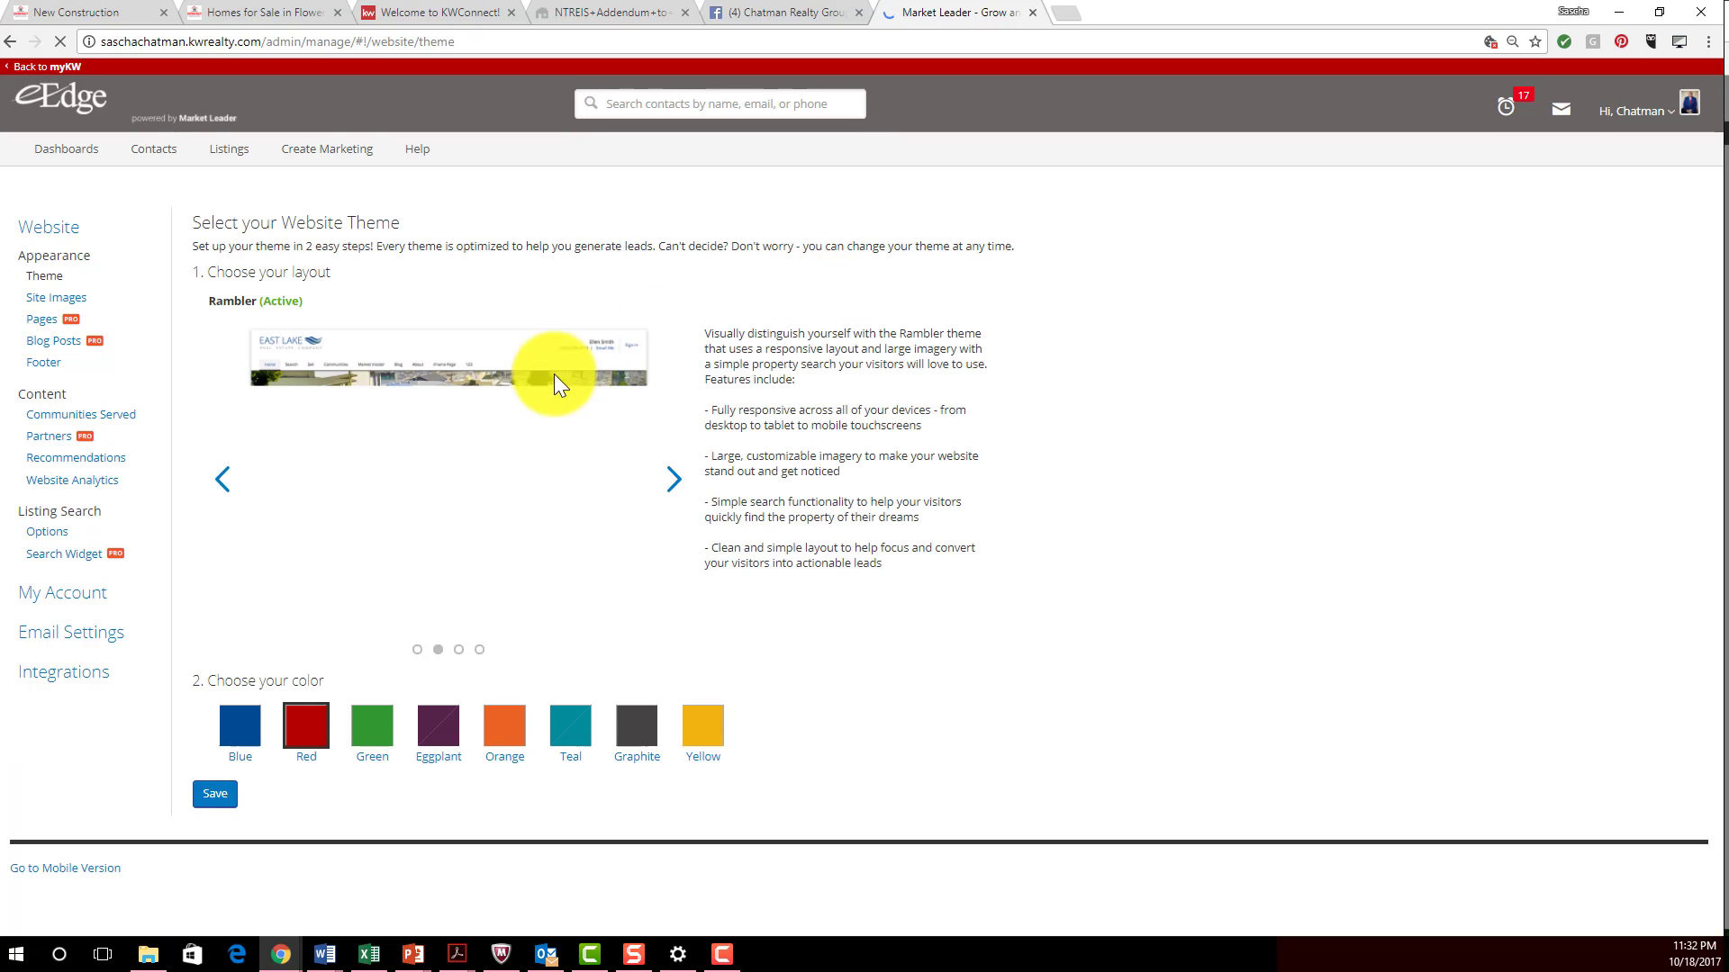
left_click(88, 601)
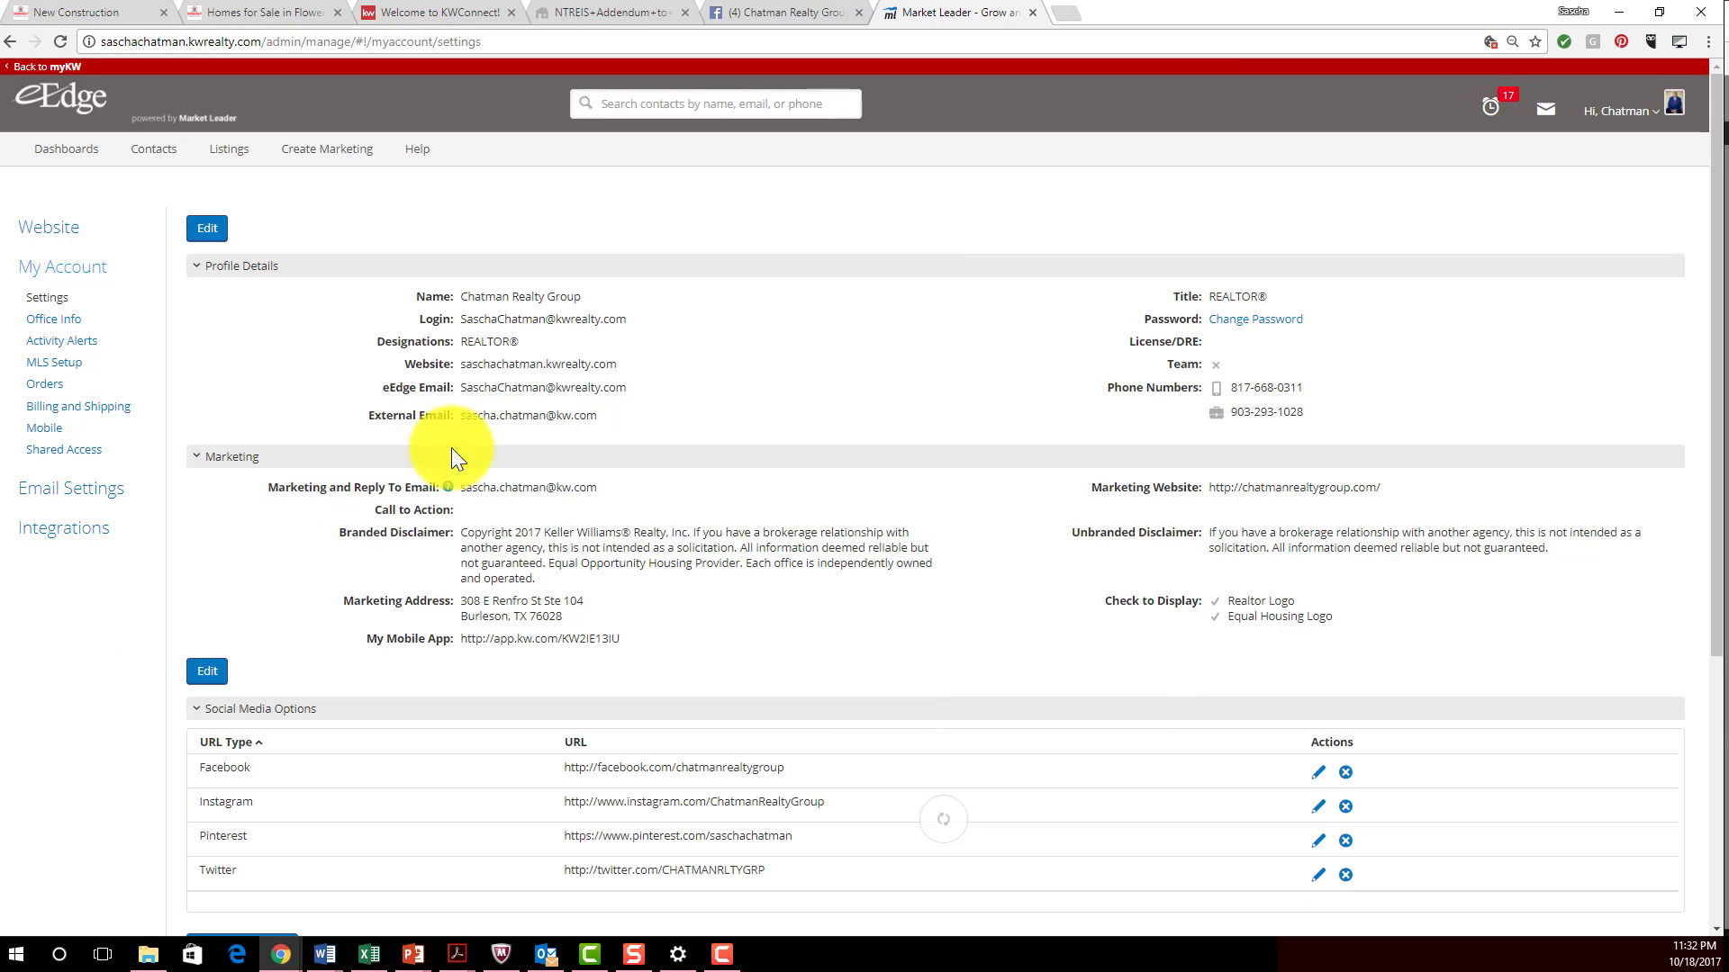
left_click_drag(636, 387, 479, 397)
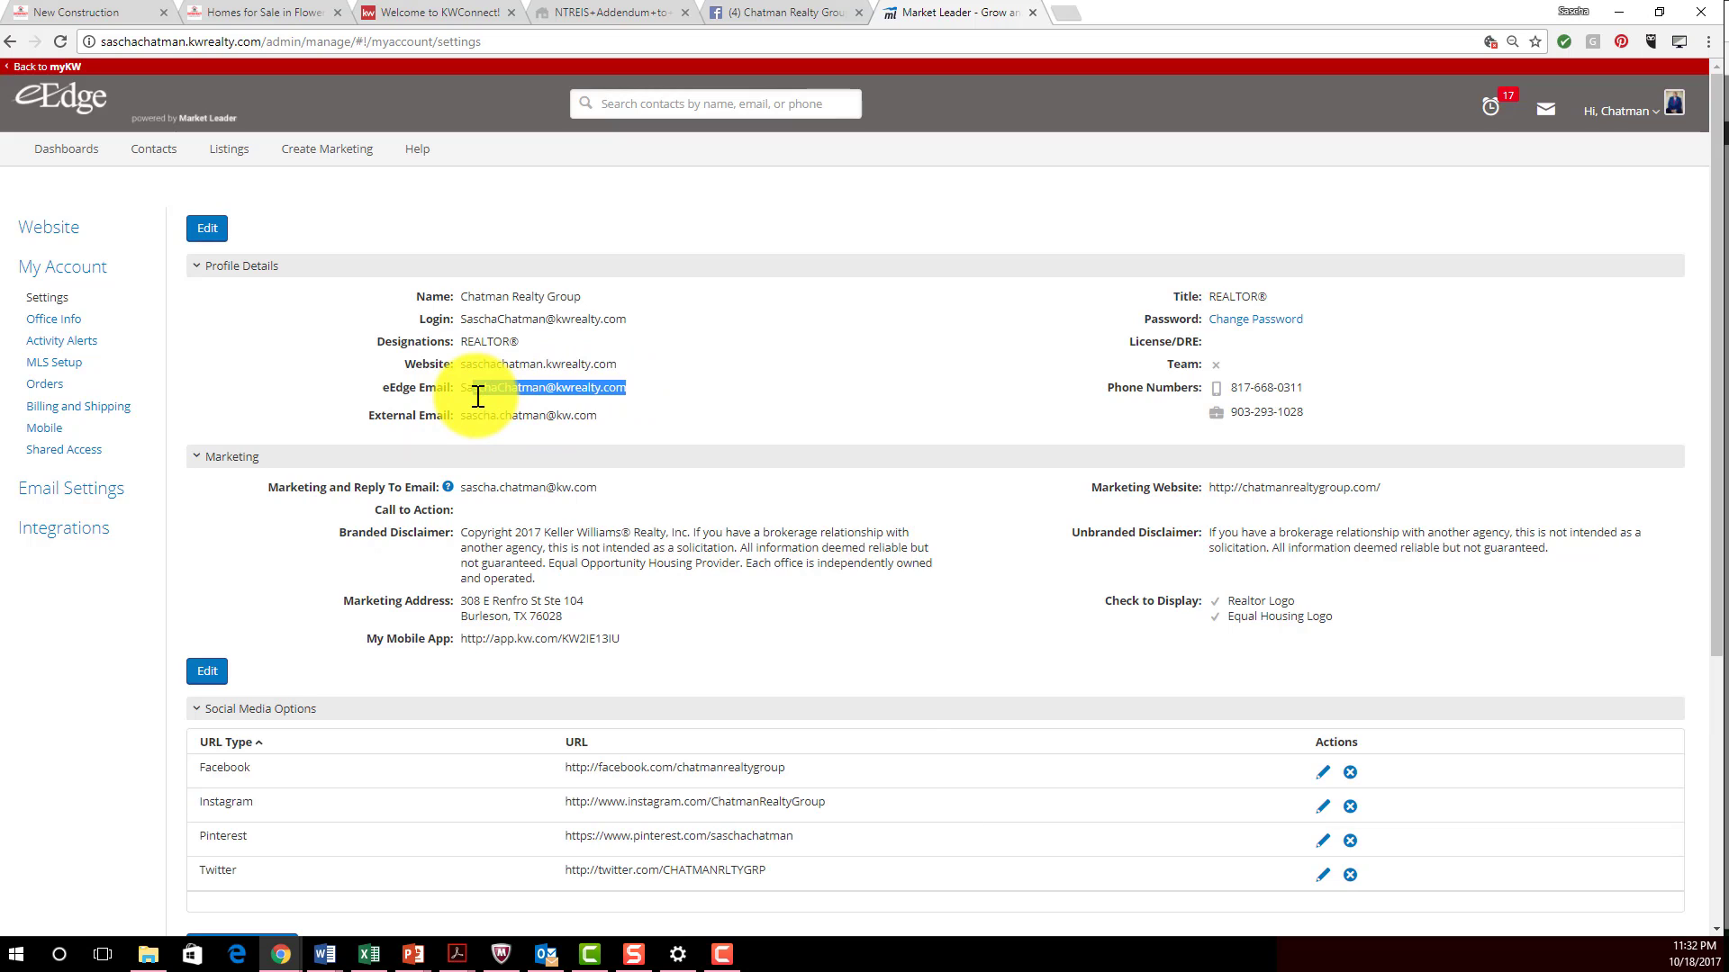
left_click_drag(477, 397, 485, 394)
Return to the NTREIS addendum and review it from the first page through the approval section on page 3.
left_click(599, 13)
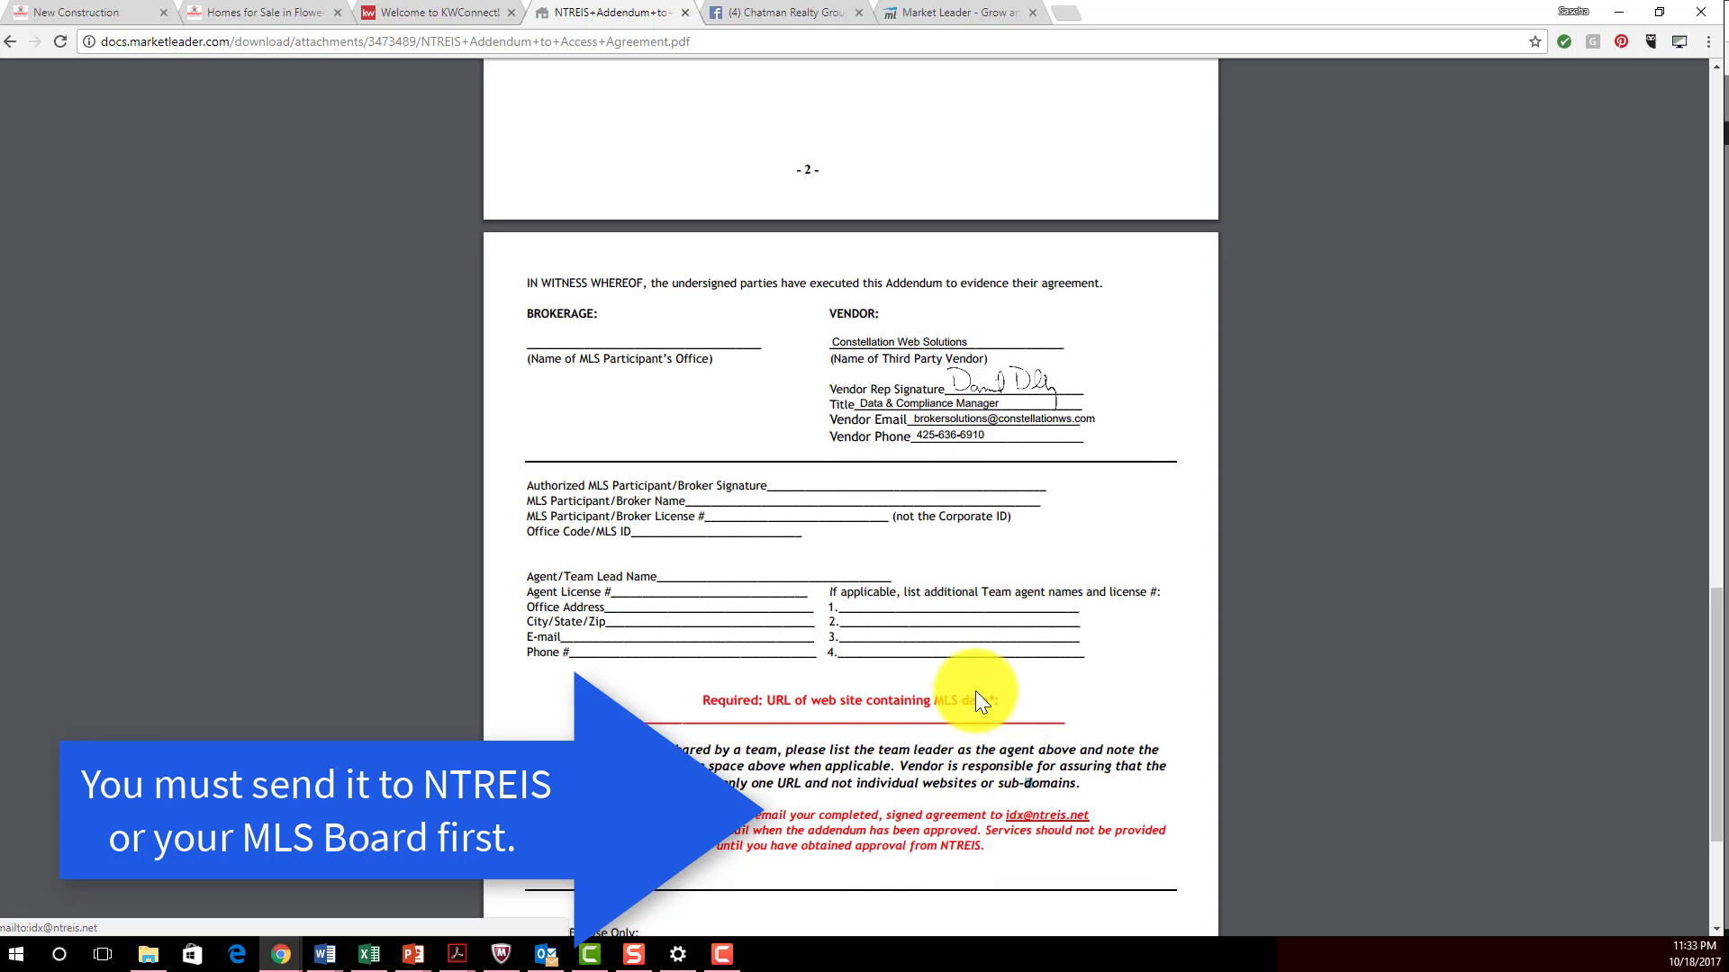
scroll(994, 702, "up", 20)
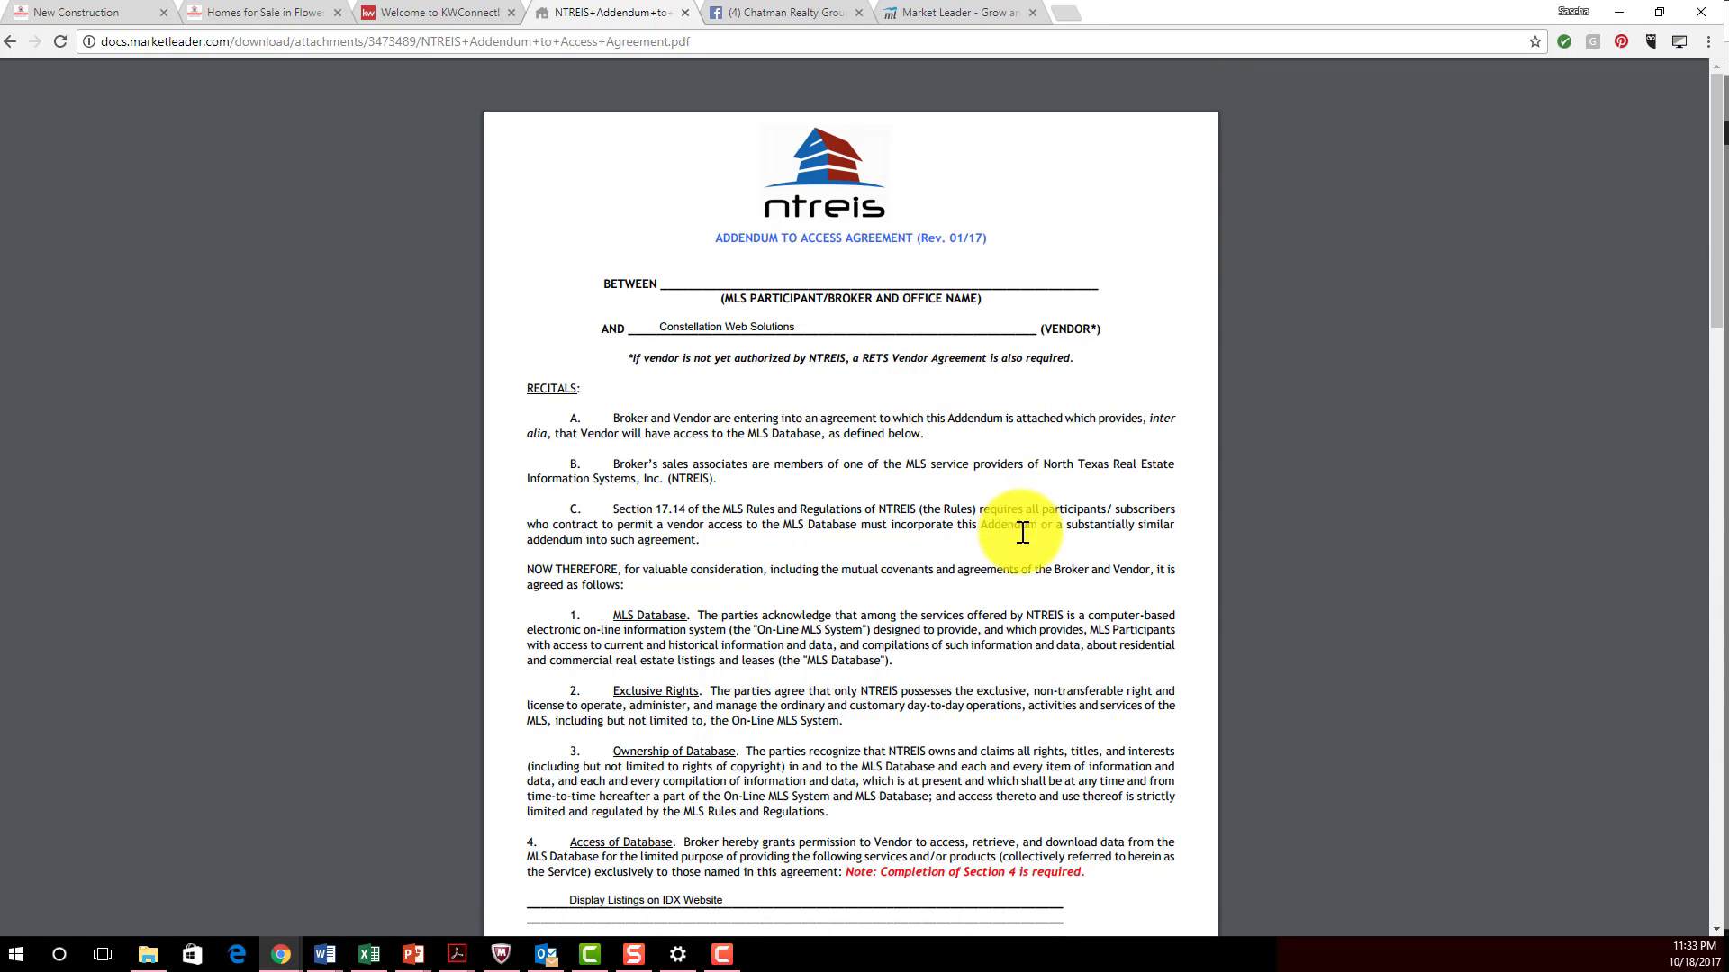
scroll(1009, 540, "down", 6)
scroll(1012, 560, "down", 10)
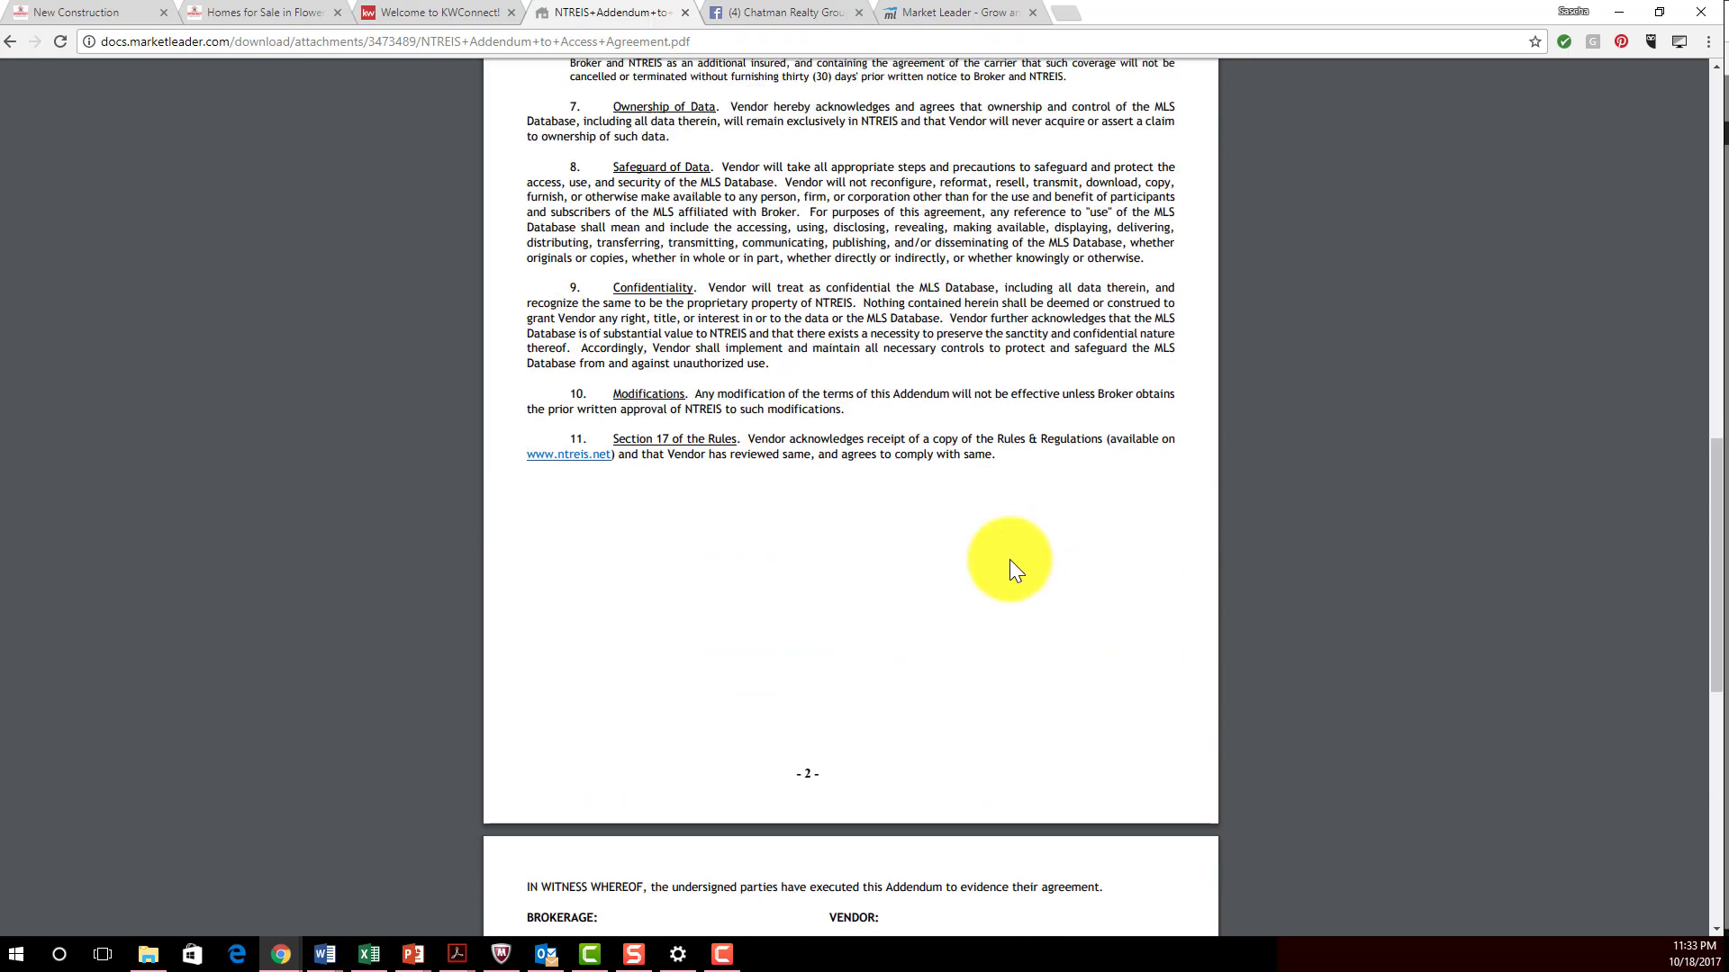
scroll(1012, 559, "up", 1)
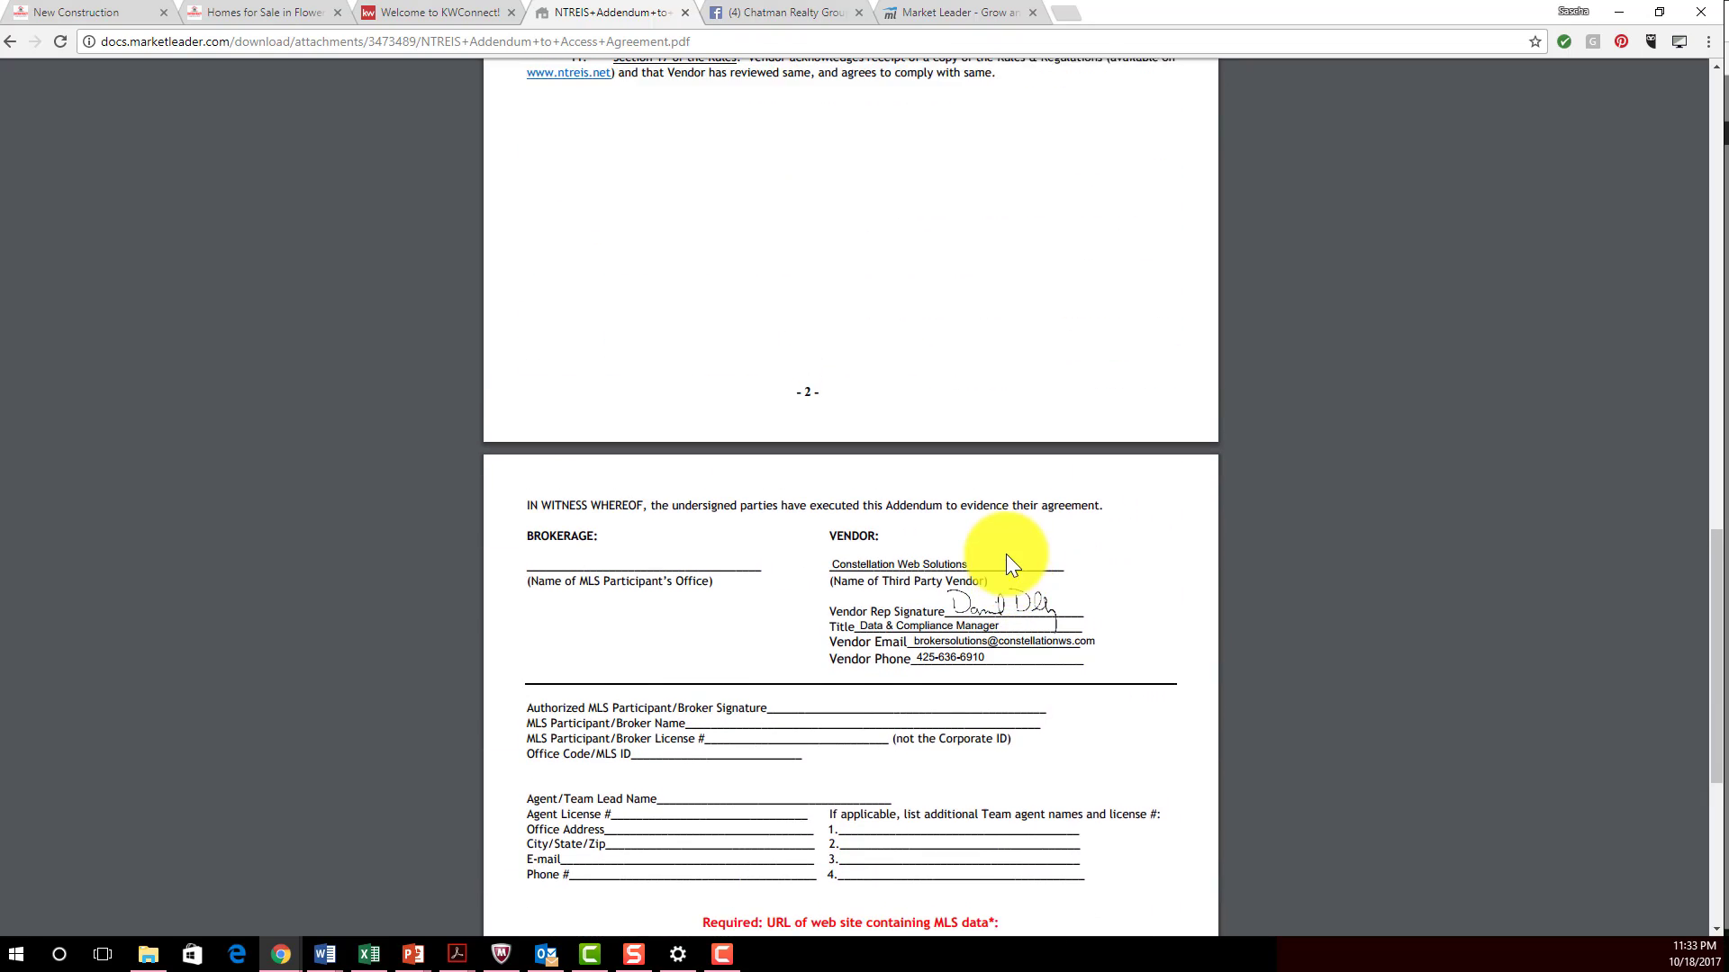
scroll(999, 555, "down", 1)
scroll(1000, 560, "down", 5)
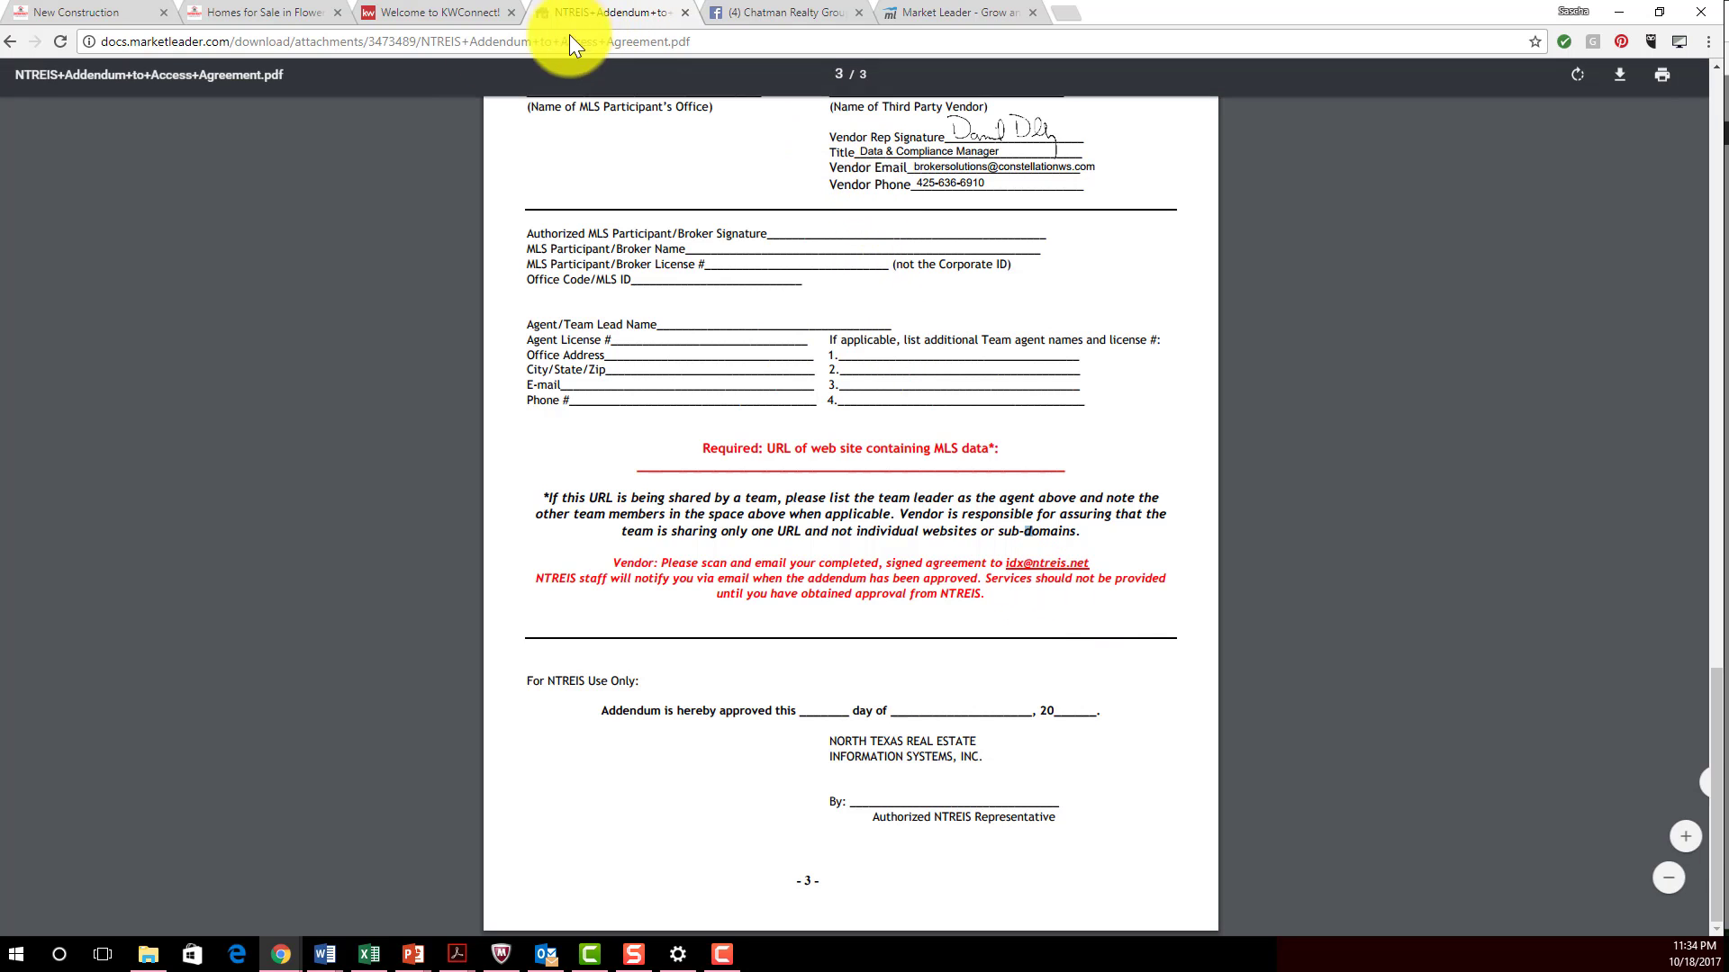
Return to MLS Setup, view the Add Agent ID form for North Texas MLS and cancel it without entering an ID.
left_click(10, 42)
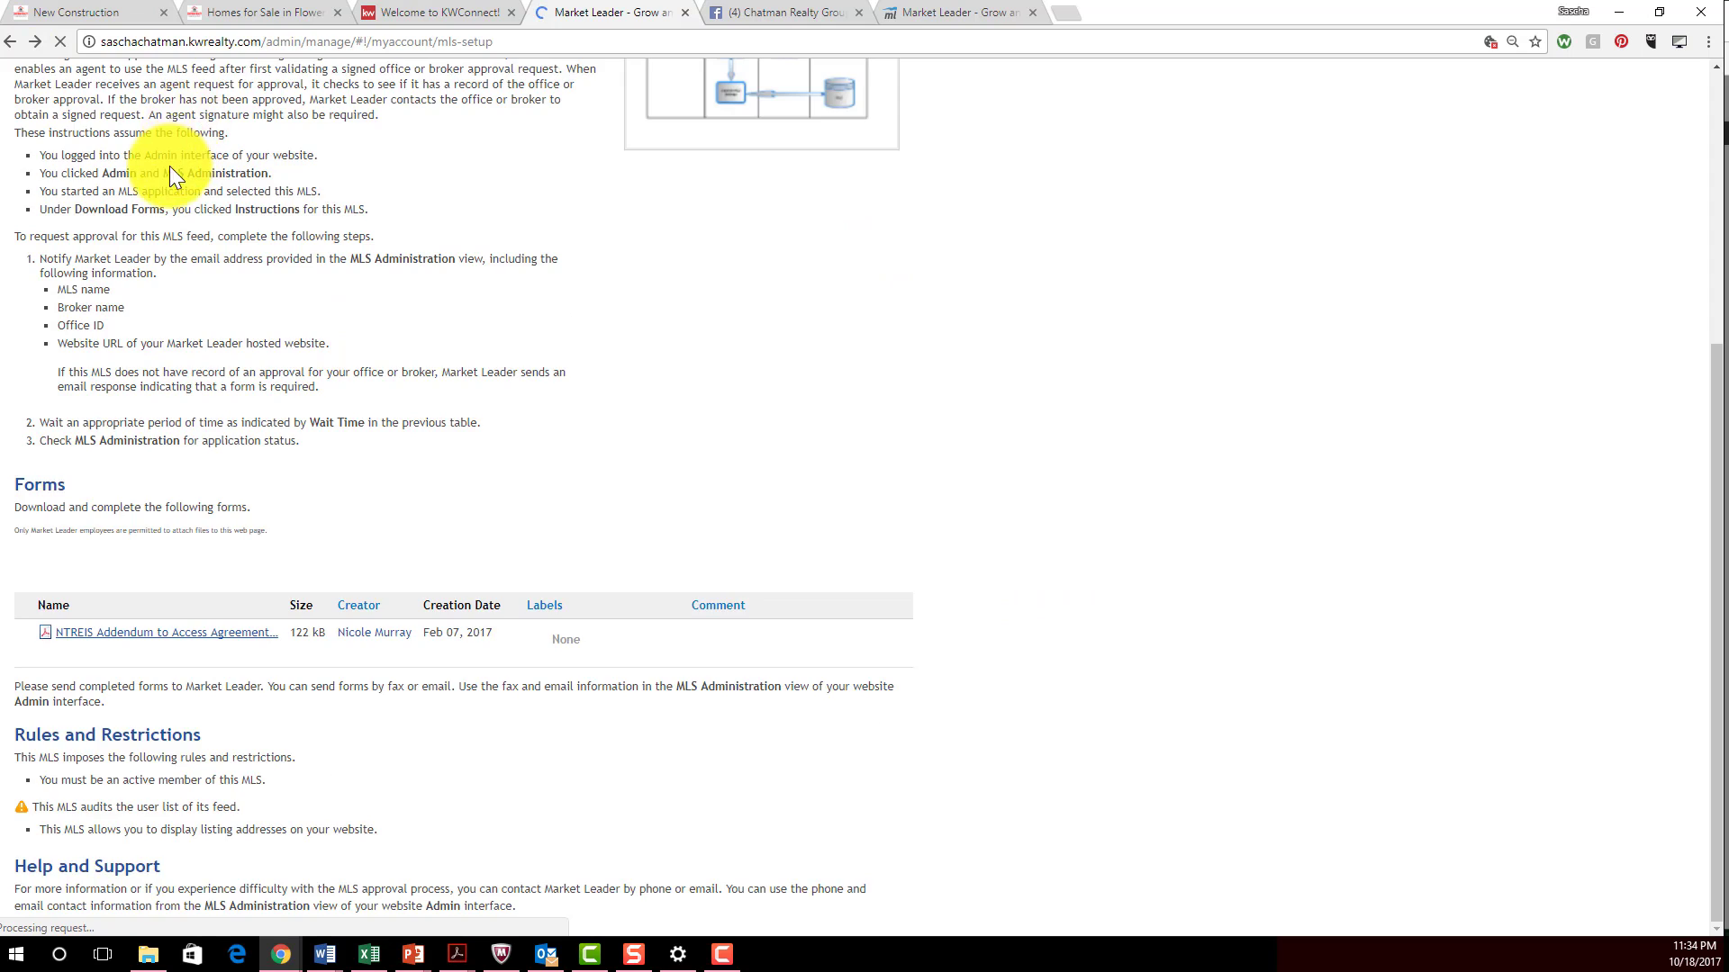
left_click(169, 166)
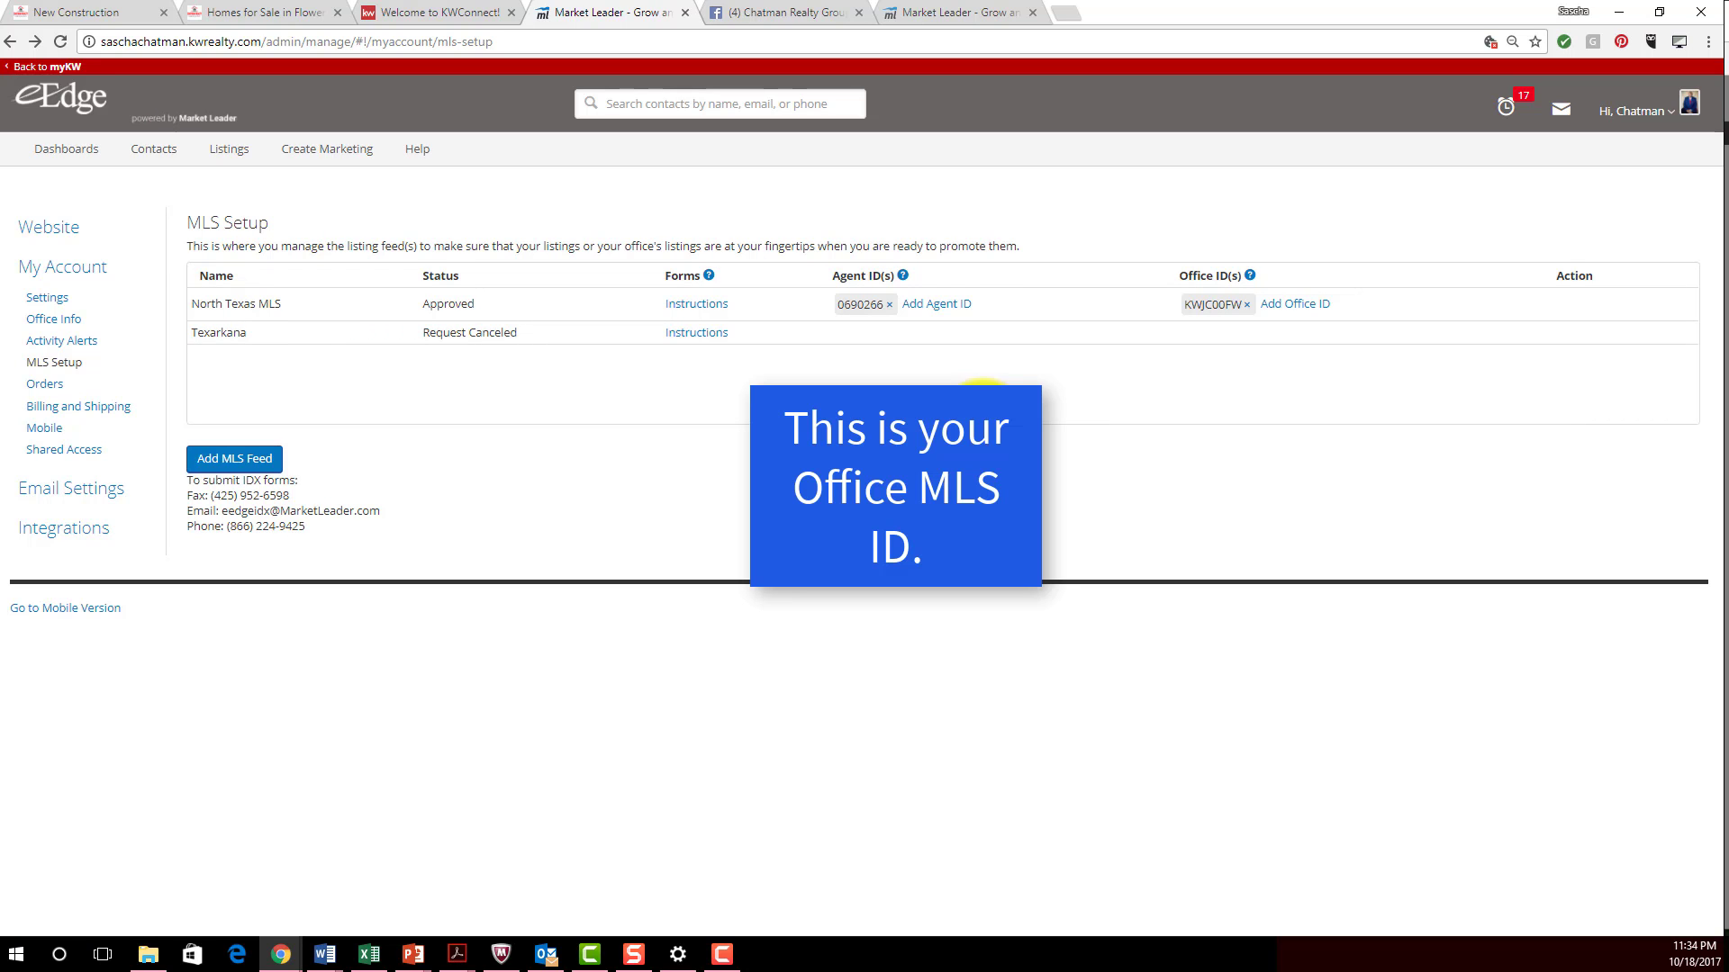
left_click(935, 306)
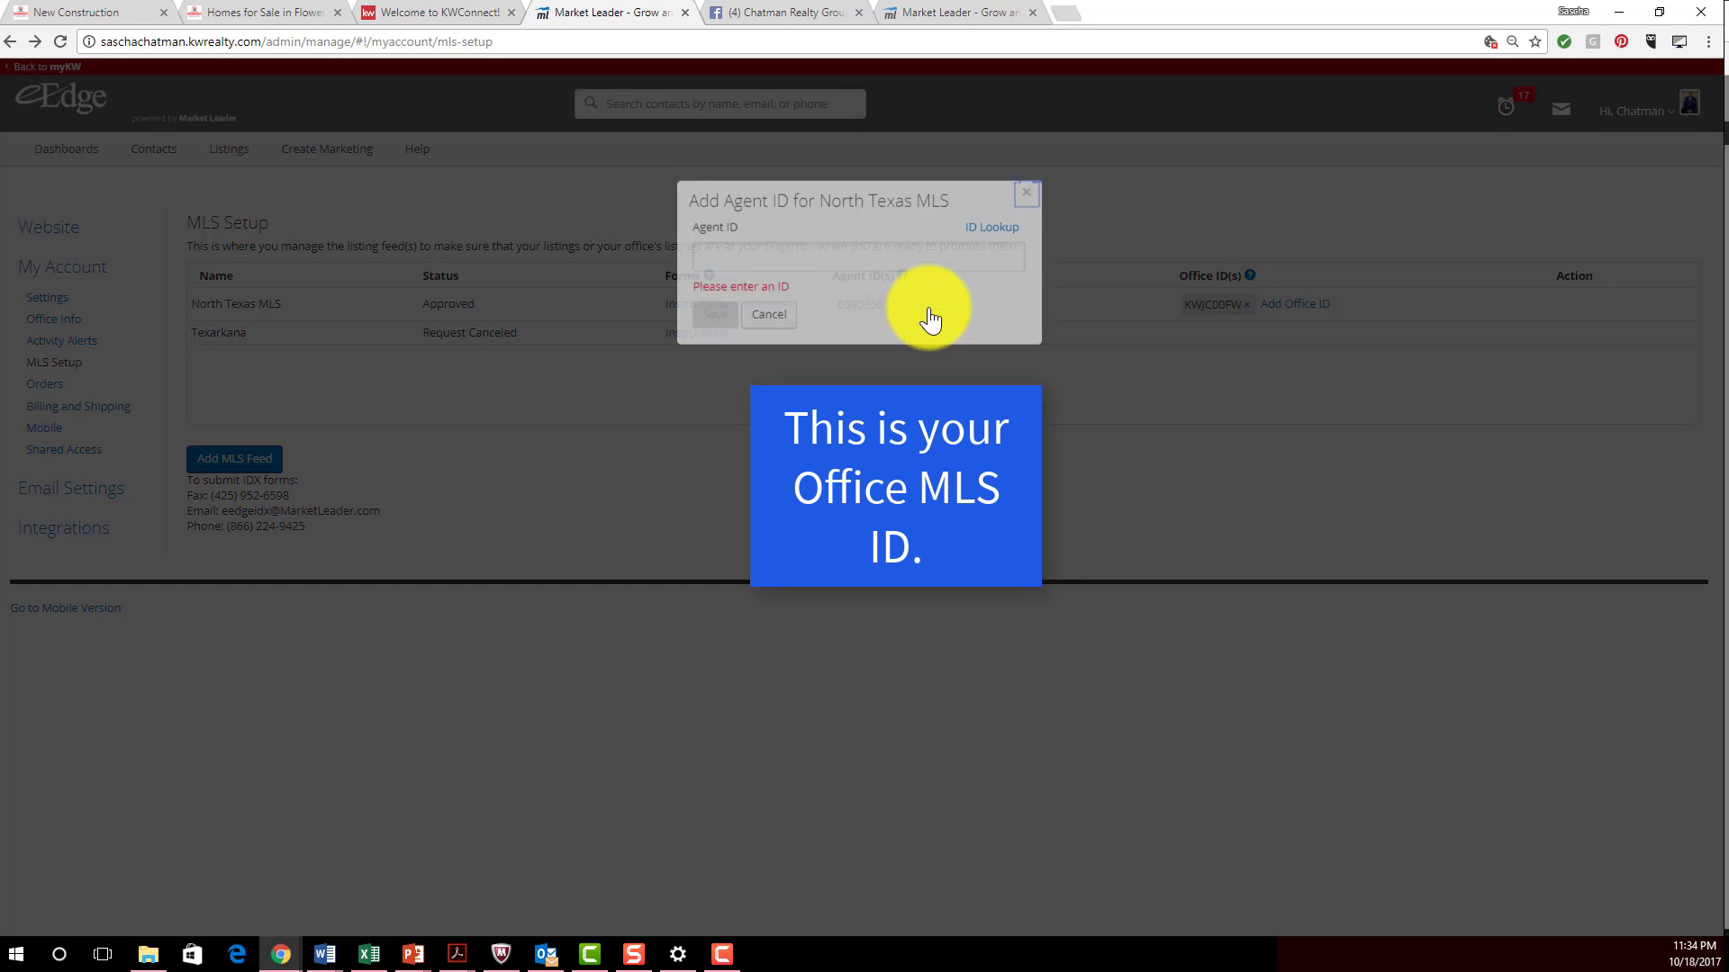
left_click(771, 327)
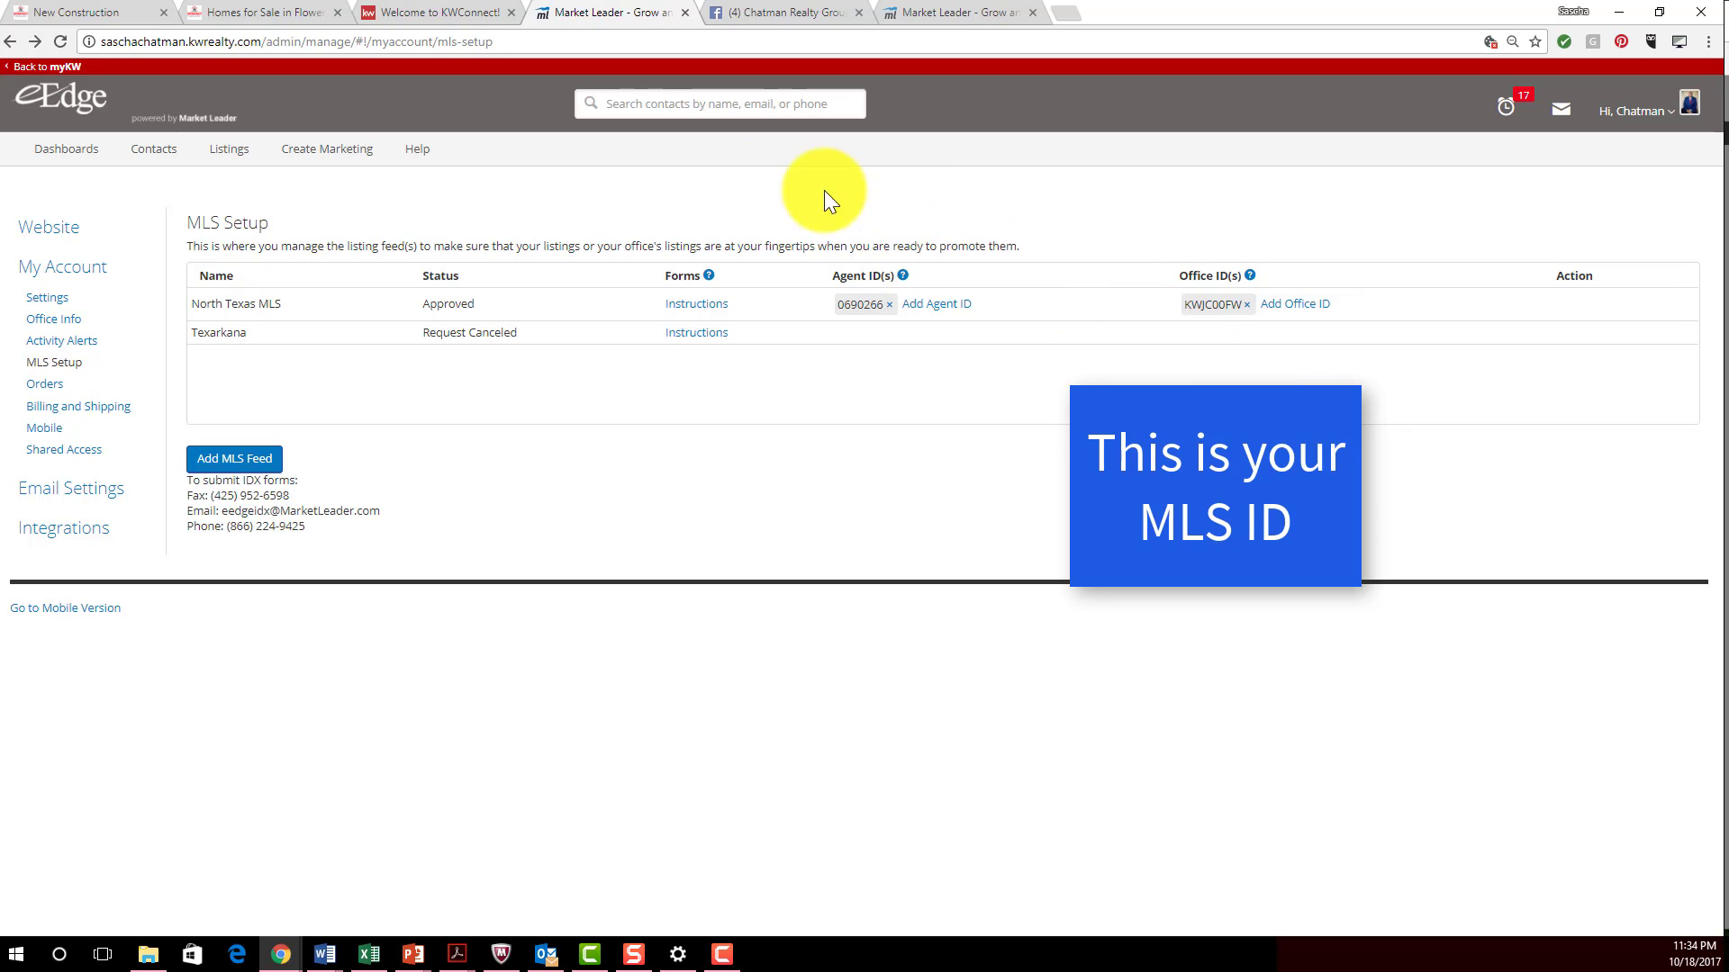
mouse_move(310, 160)
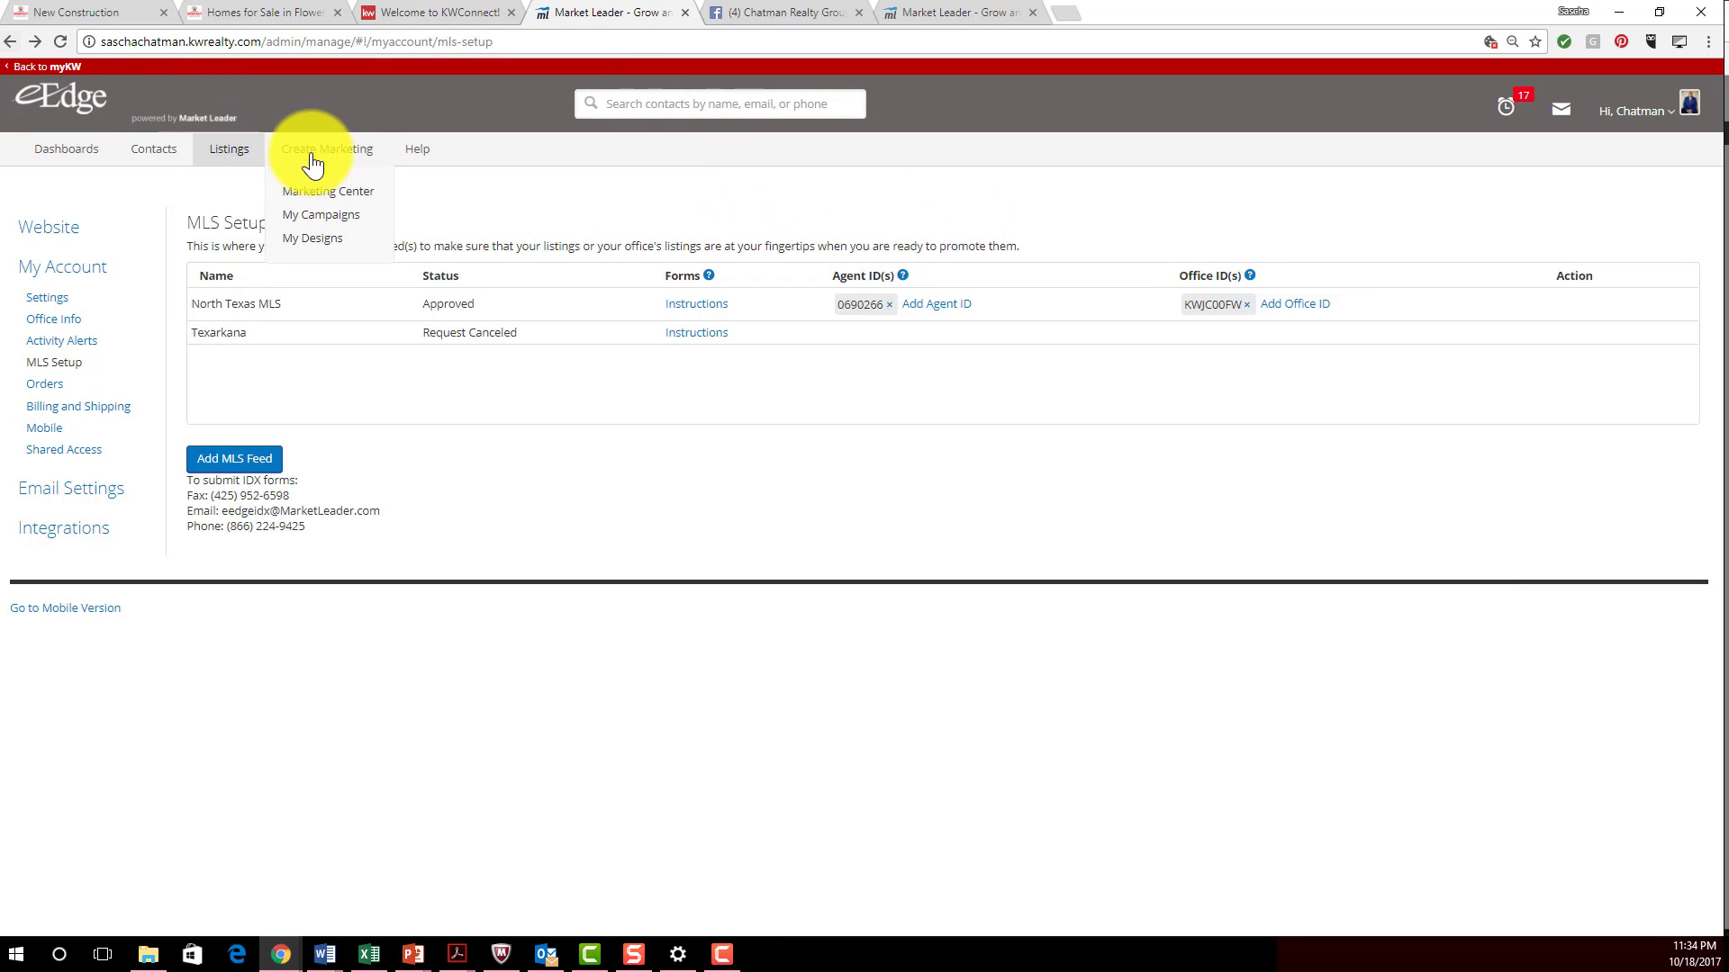